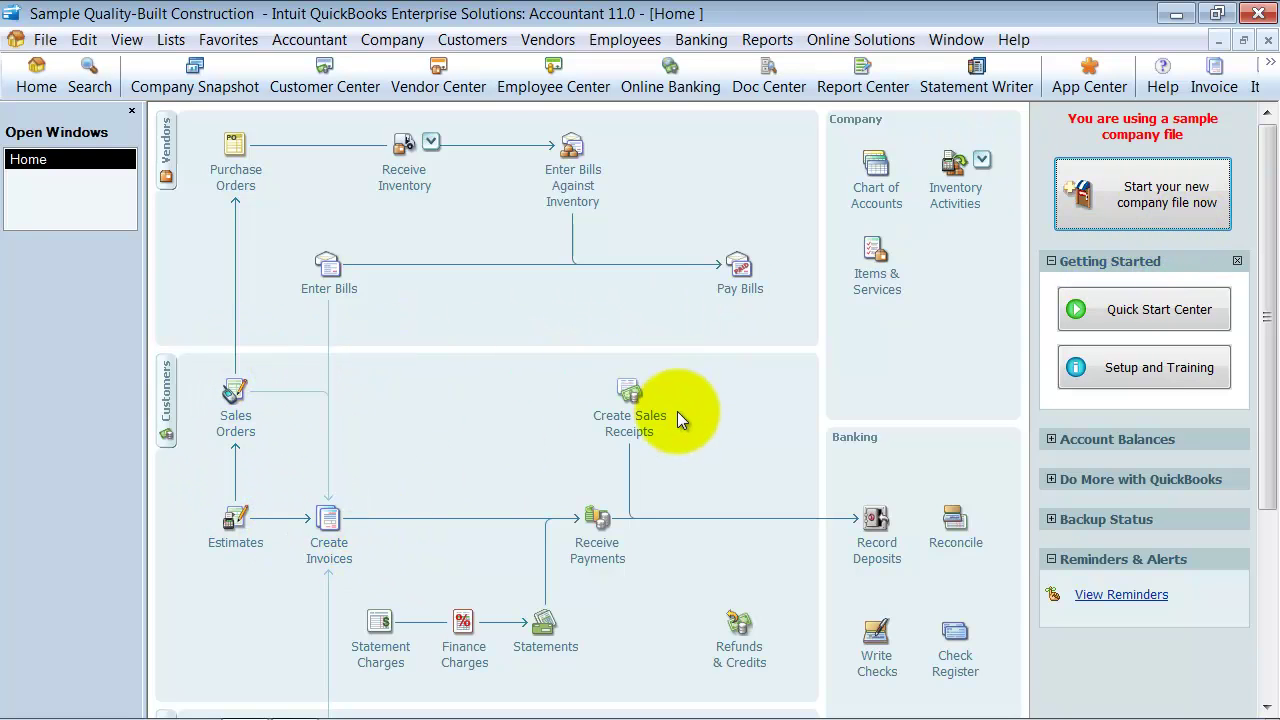
Open the preferences and review the company-wide Desktop View settings for the features shown on the Home page
{"action": "scroll", "coordinate": [303, 456], "scroll_direction": "down", "scroll_amount": 1}
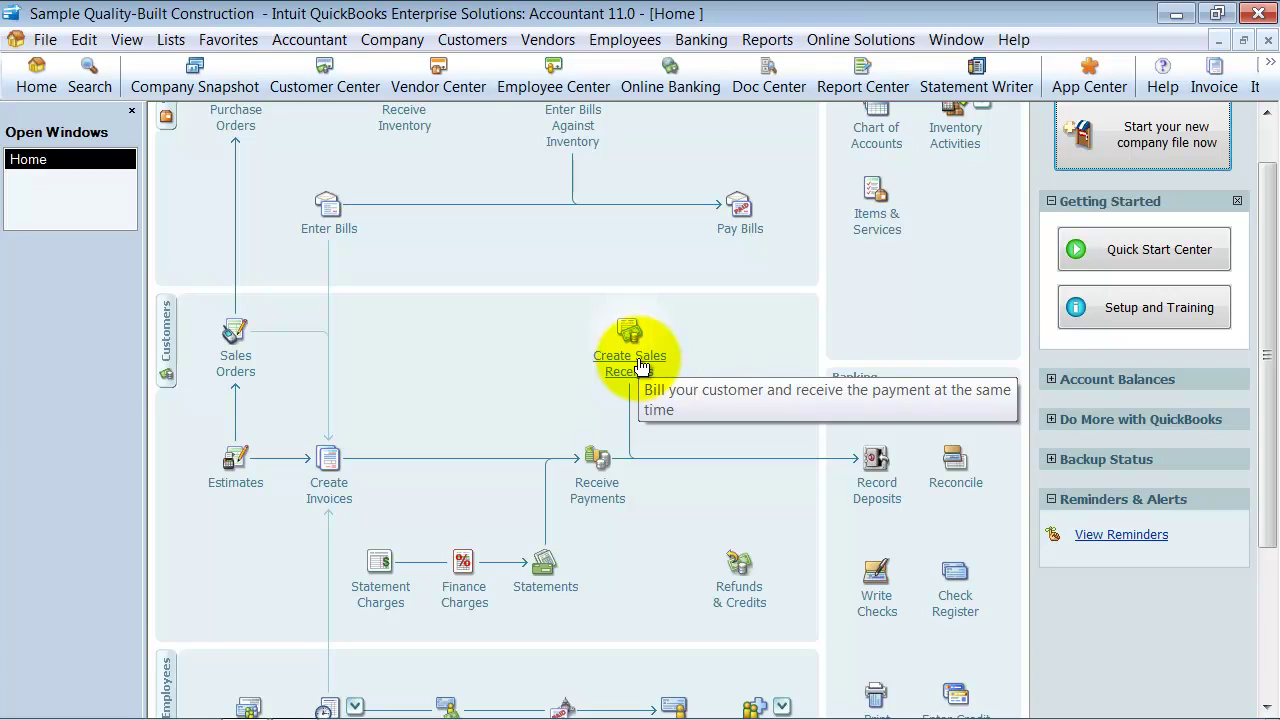
{"action": "left_click", "coordinate": [84, 39]}
{"action": "left_click", "coordinate": [157, 313]}
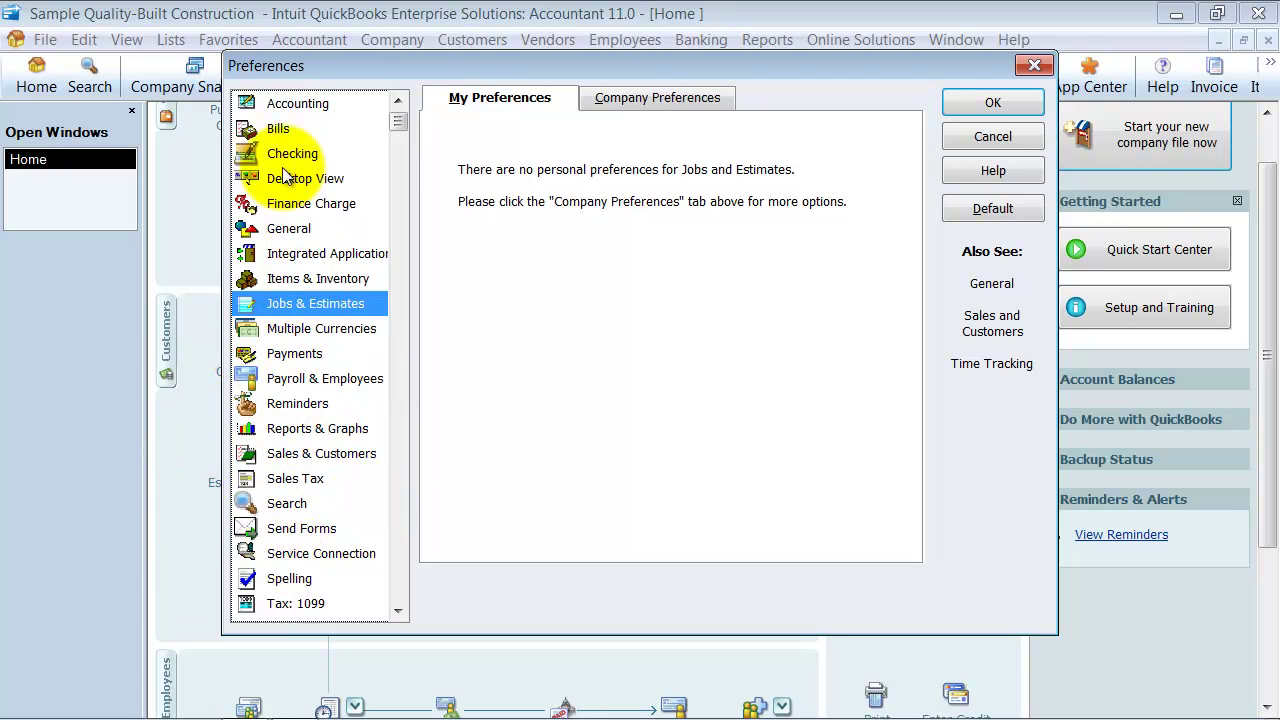
{"action": "left_click", "coordinate": [287, 528]}
{"action": "left_click", "coordinate": [295, 479]}
{"action": "left_click", "coordinate": [285, 458]}
{"action": "left_click", "coordinate": [290, 428]}
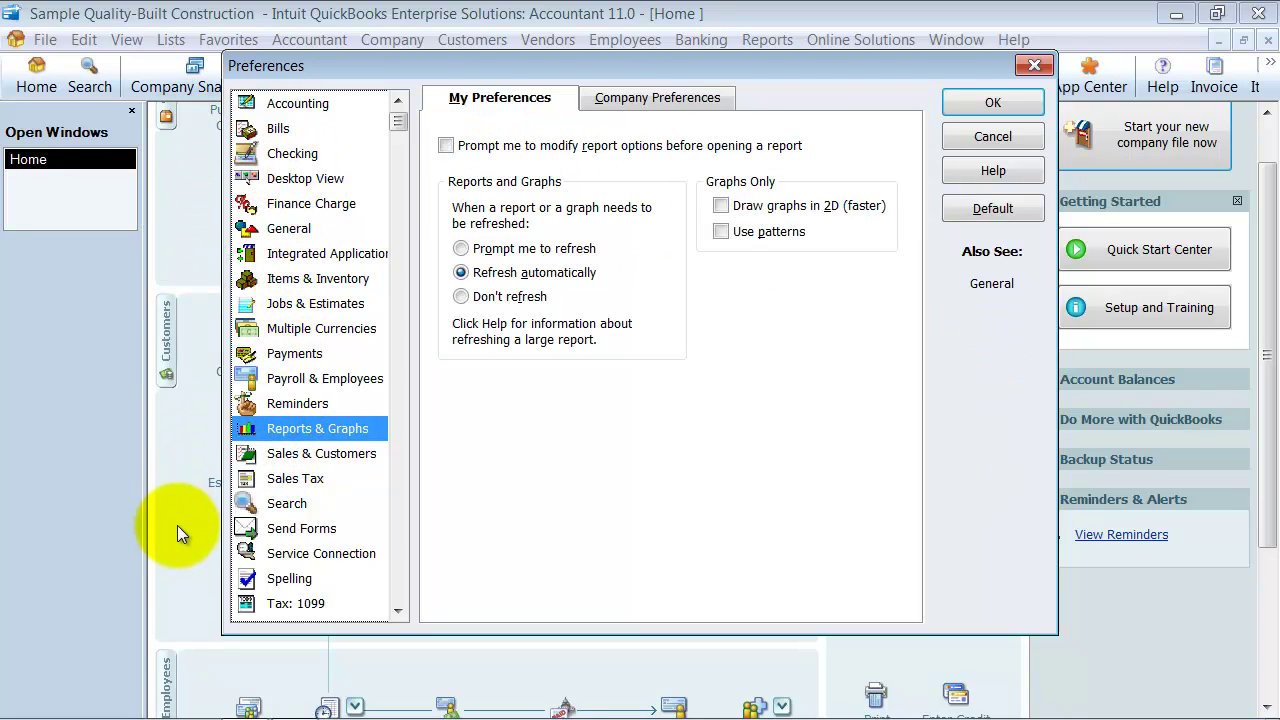
{"action": "left_click", "coordinate": [322, 187]}
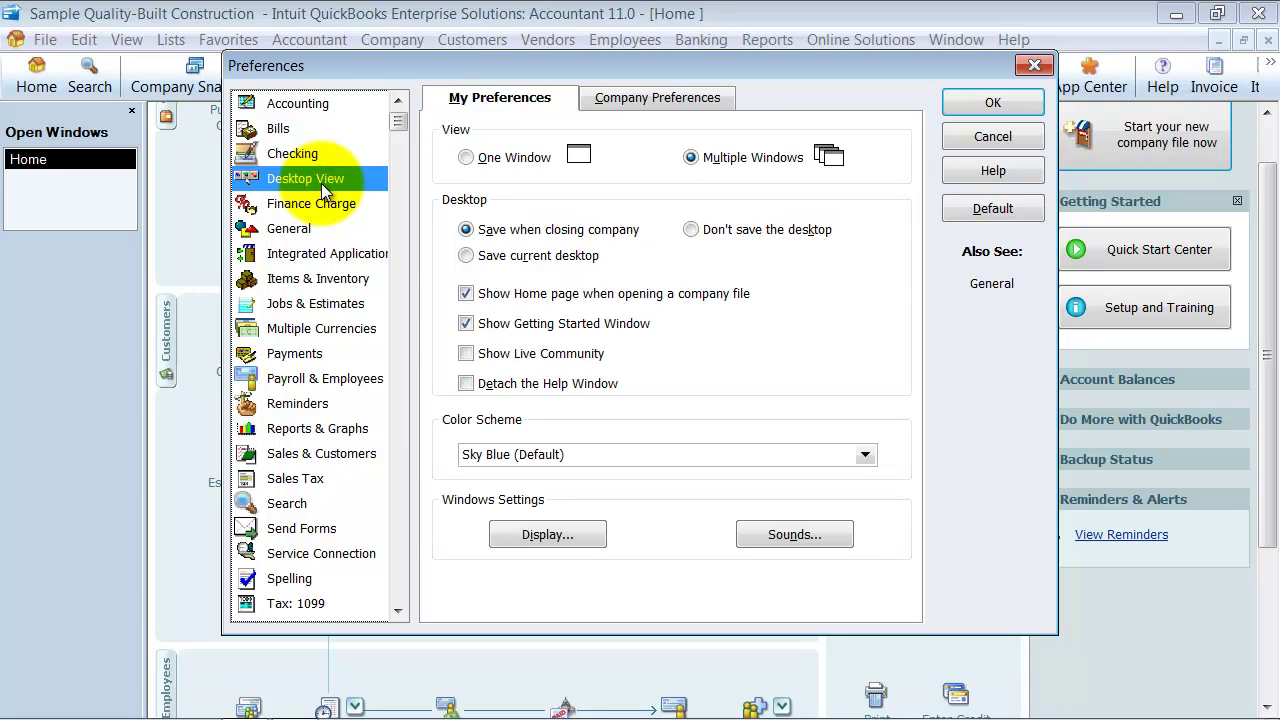
{"action": "left_click", "coordinate": [669, 97]}
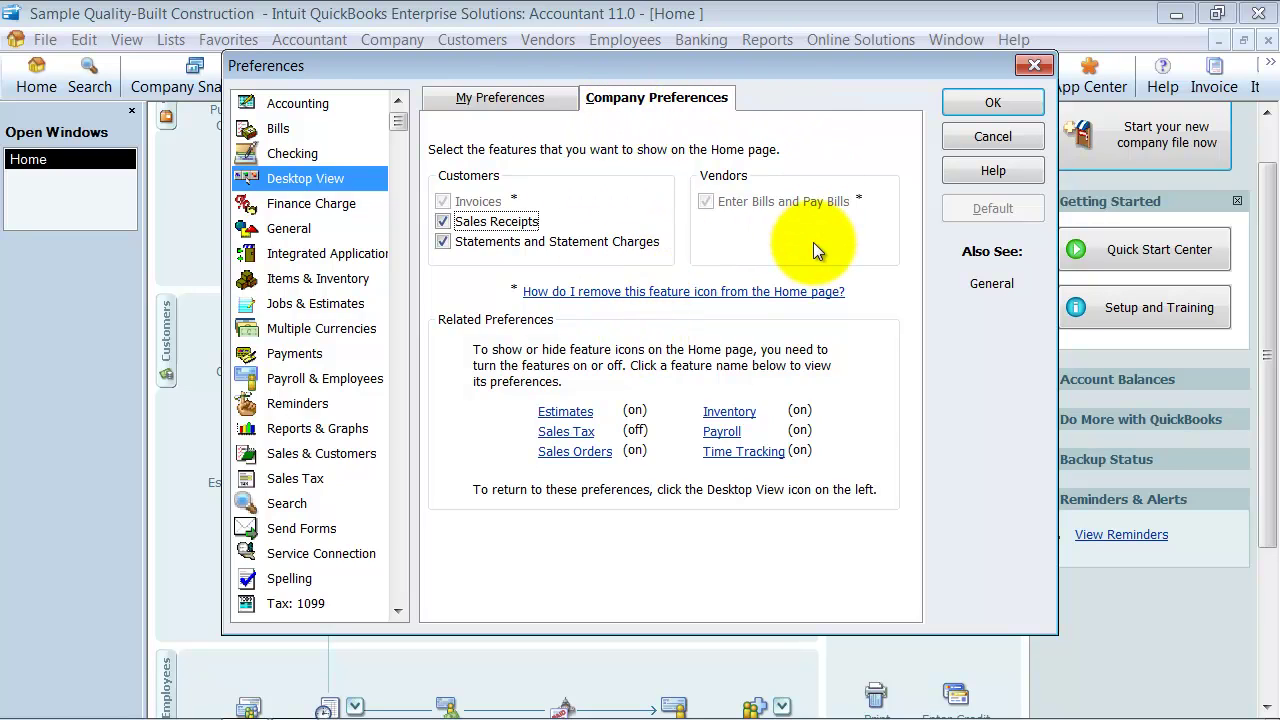
{"action": "left_click", "coordinate": [443, 221]}
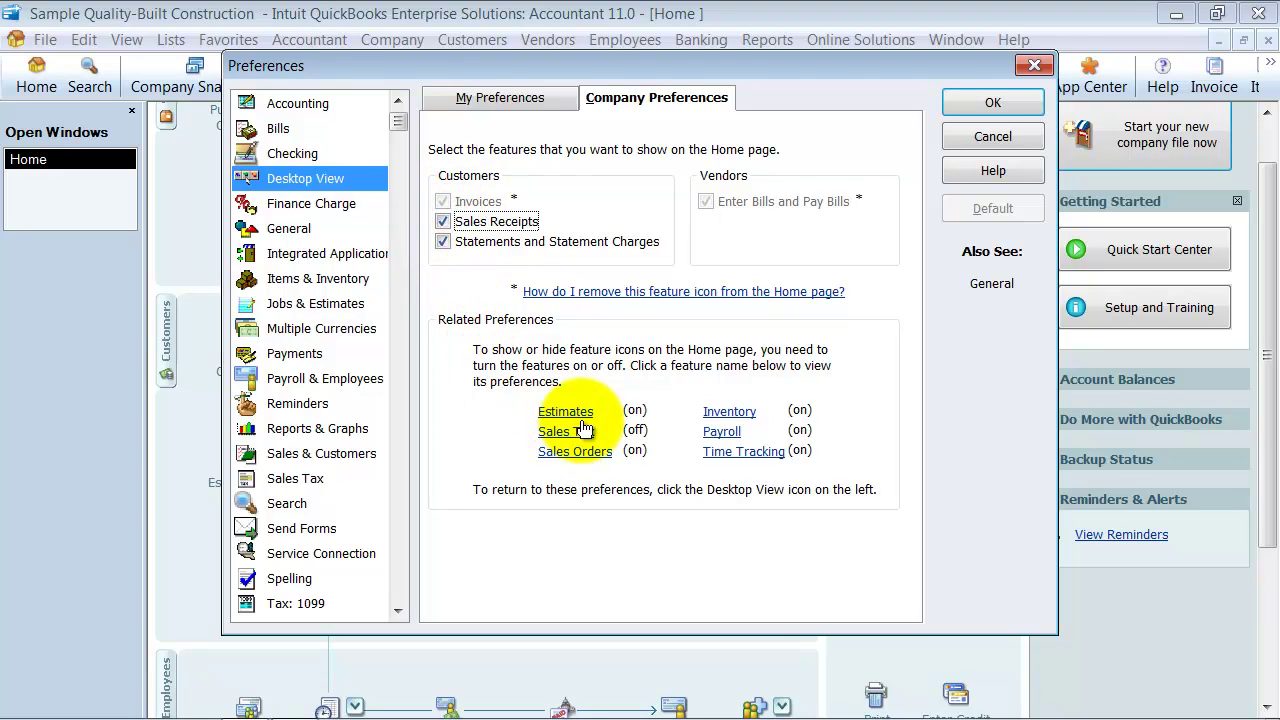
Review the company preferences for estimates and for sales orders, and close the preferences
{"action": "left_click", "coordinate": [580, 416]}
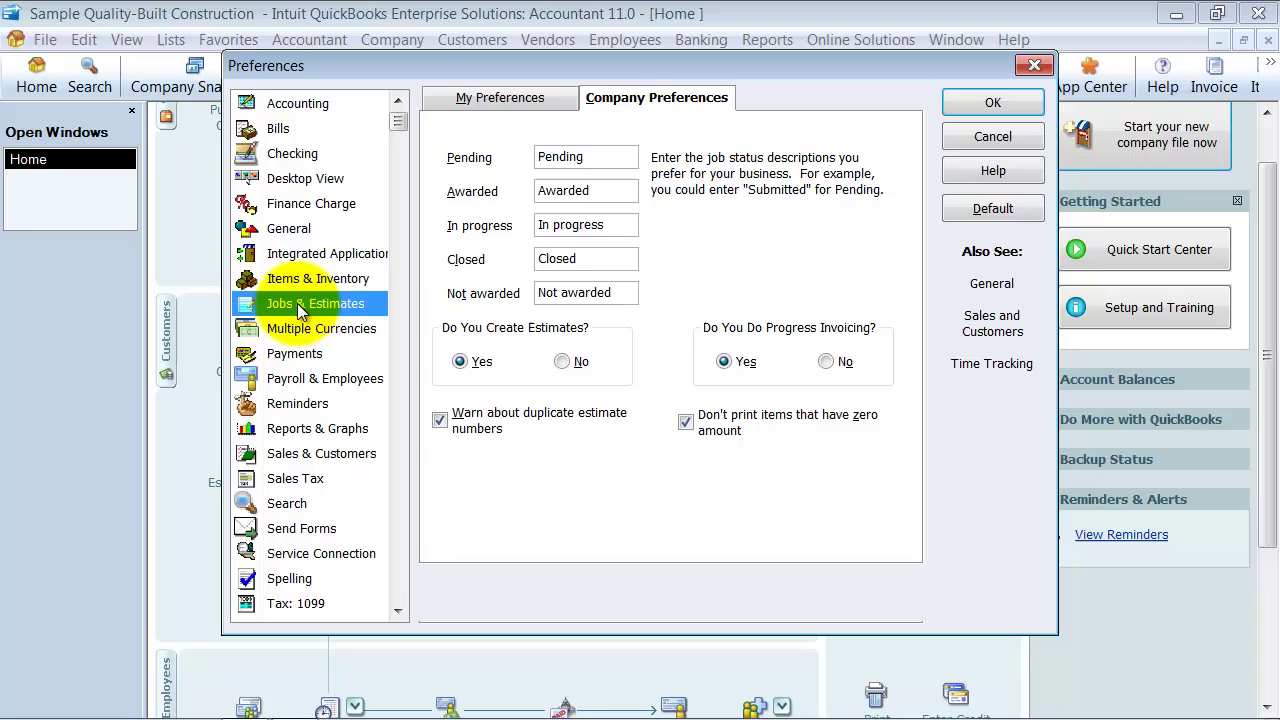
{"action": "left_click", "coordinate": [296, 180]}
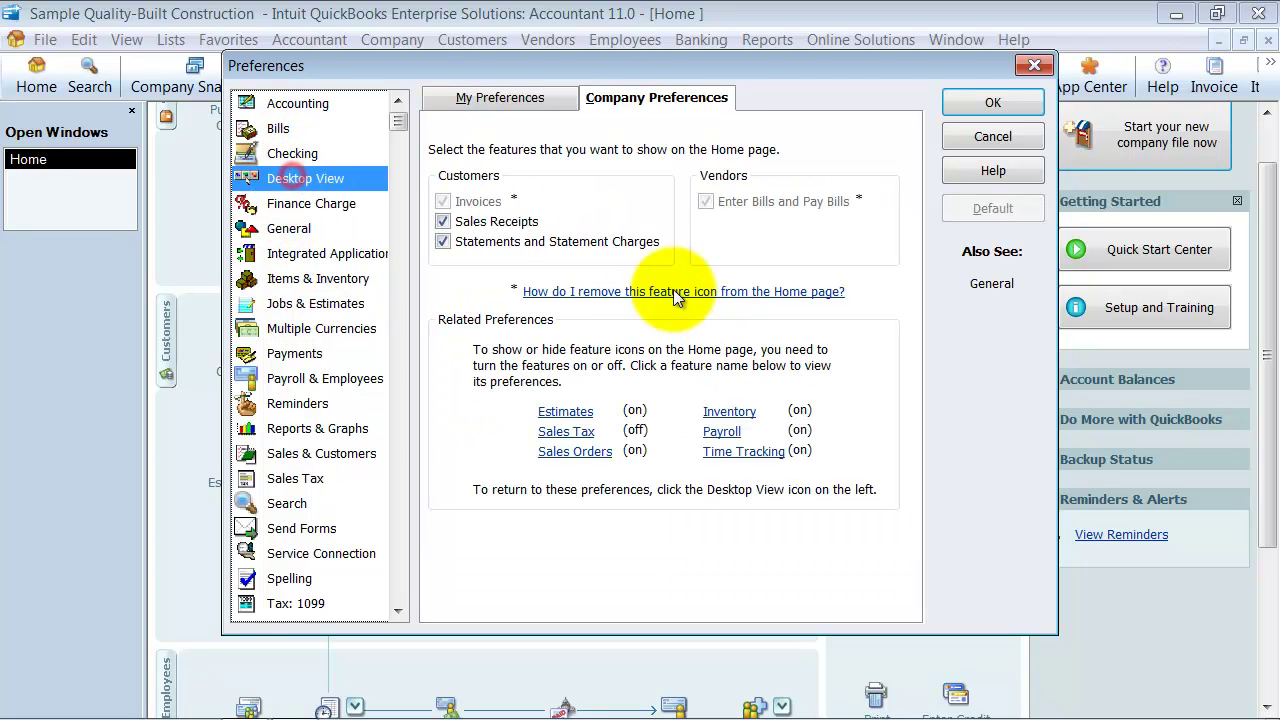
{"action": "left_click", "coordinate": [560, 452]}
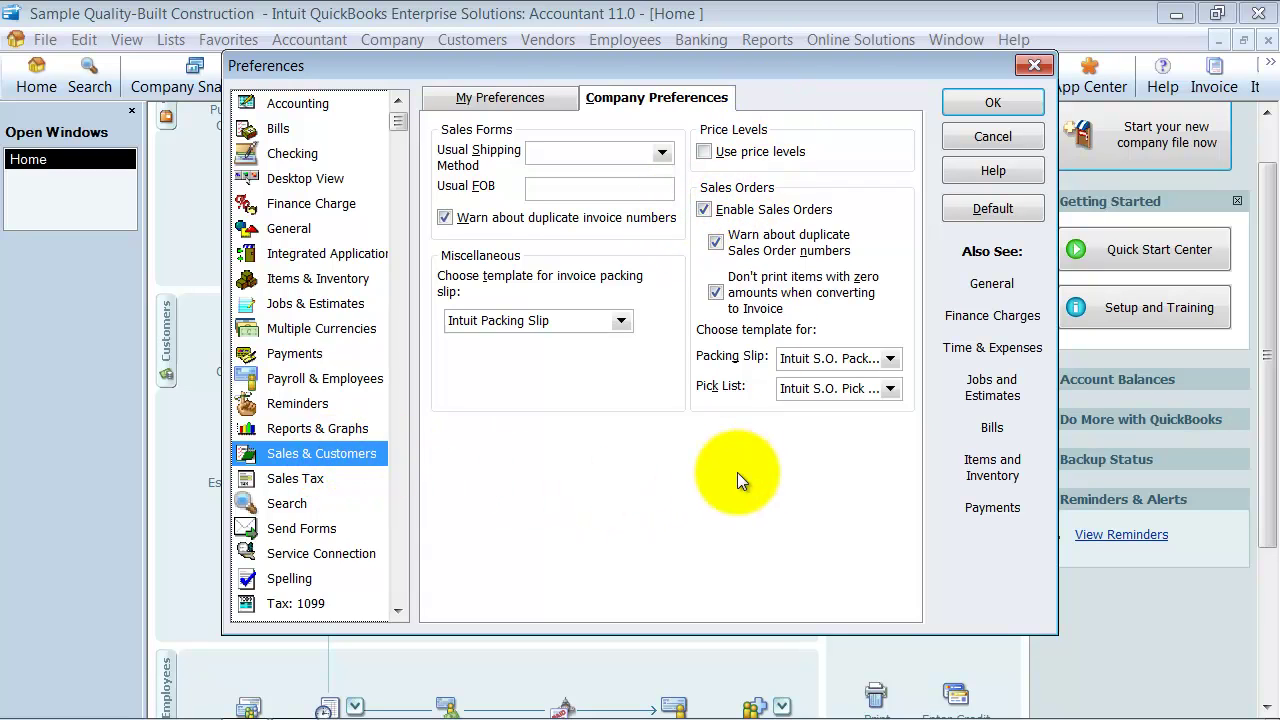
{"action": "left_click", "coordinate": [961, 102]}
Start a new invoice and look through the item codes available for its first line
{"action": "scroll", "coordinate": [802, 559], "scroll_direction": "down", "scroll_amount": 1}
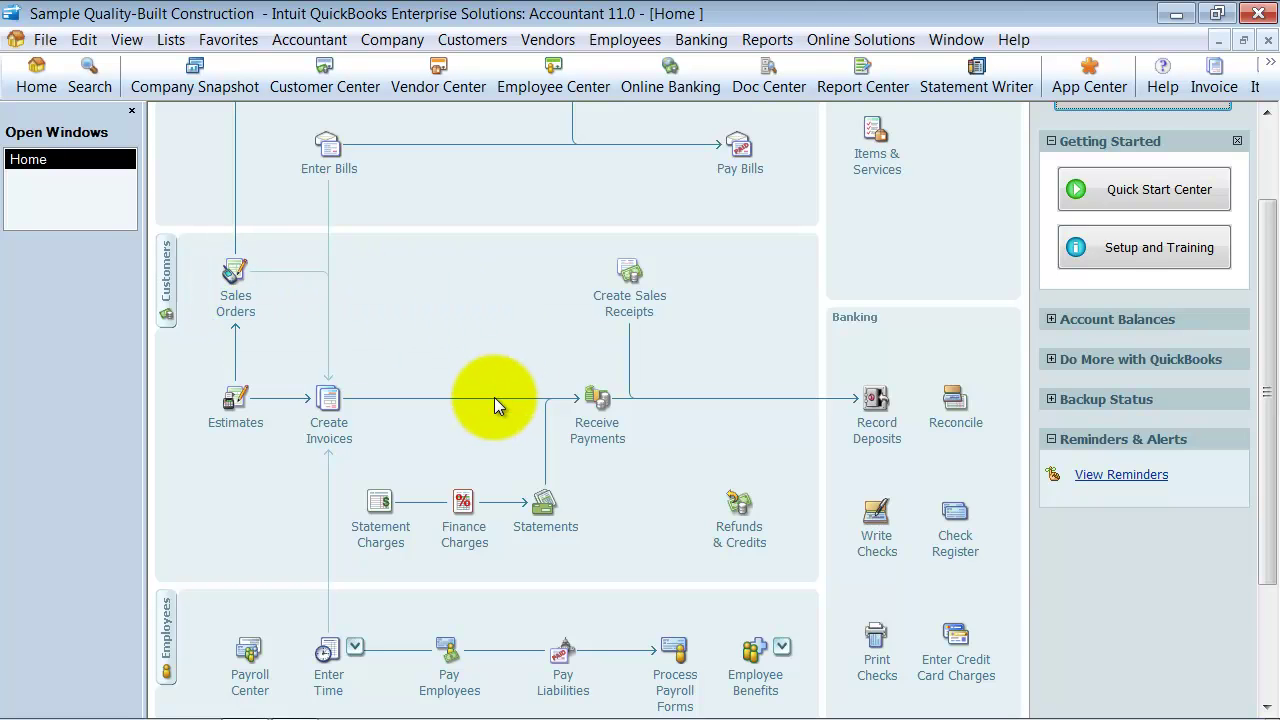
{"action": "left_click", "coordinate": [332, 420]}
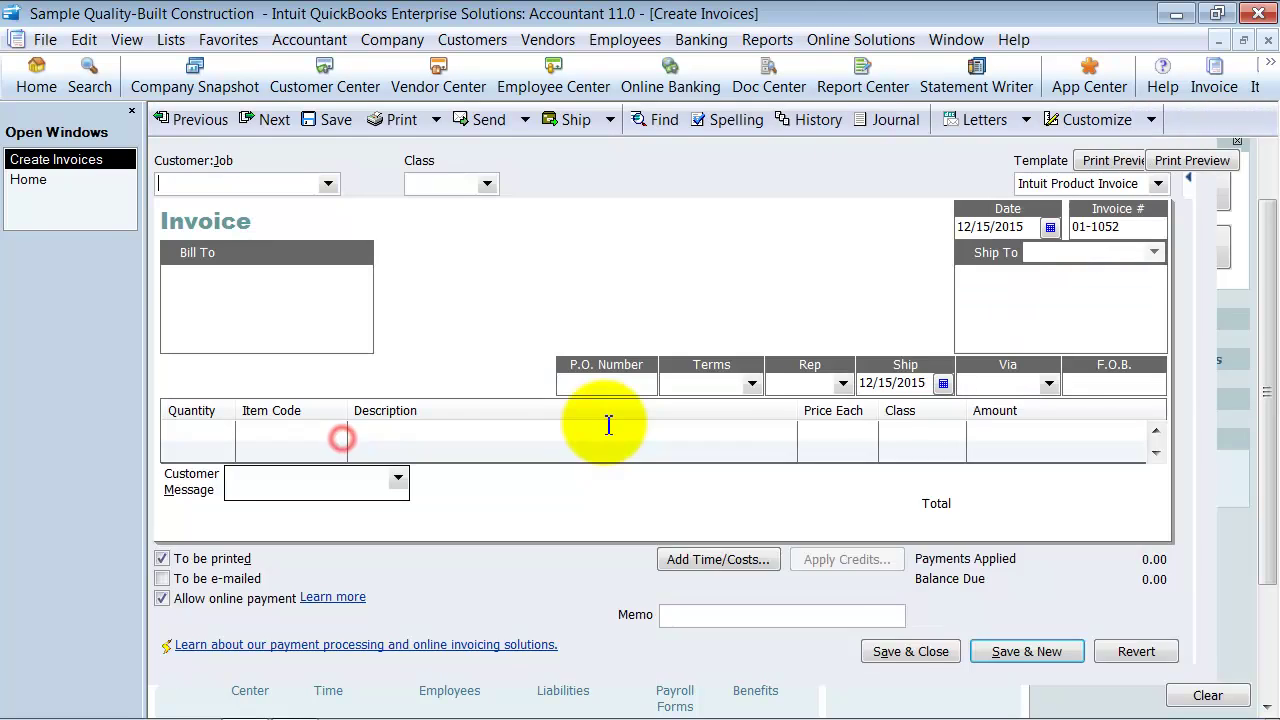
{"action": "left_click", "coordinate": [312, 432]}
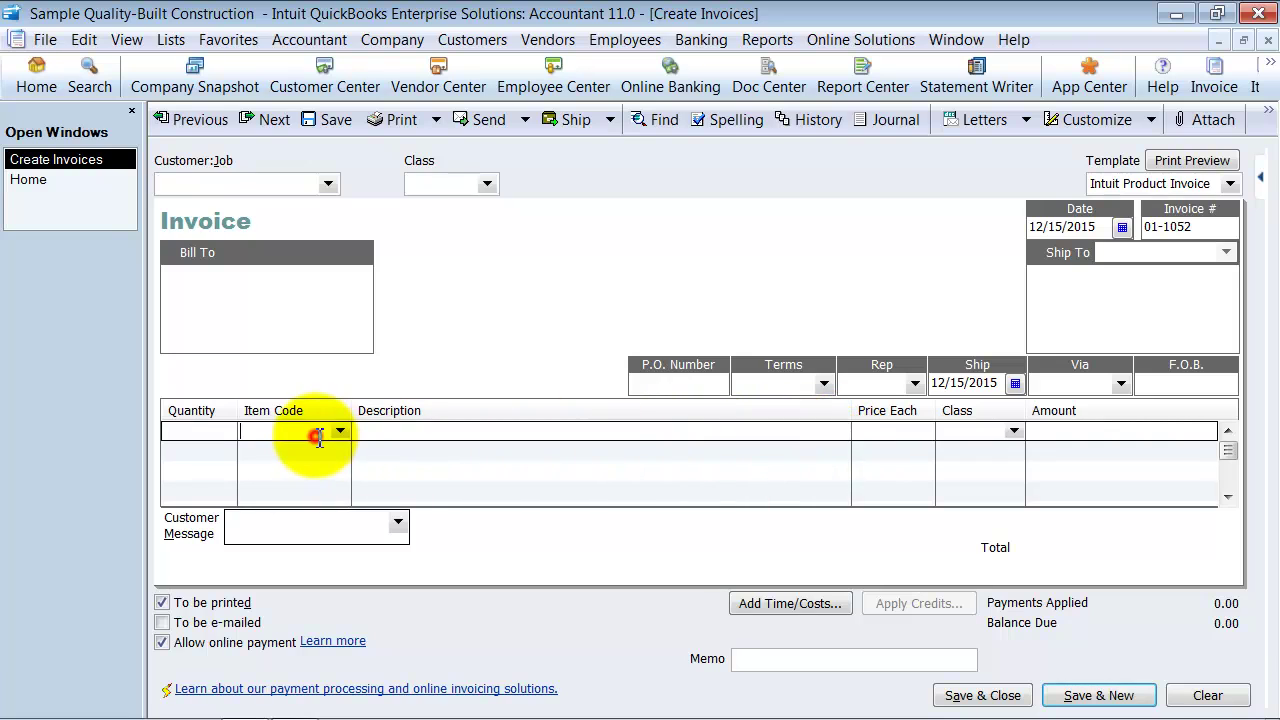
{"action": "left_click", "coordinate": [339, 432]}
{"action": "left_click", "coordinate": [290, 429]}
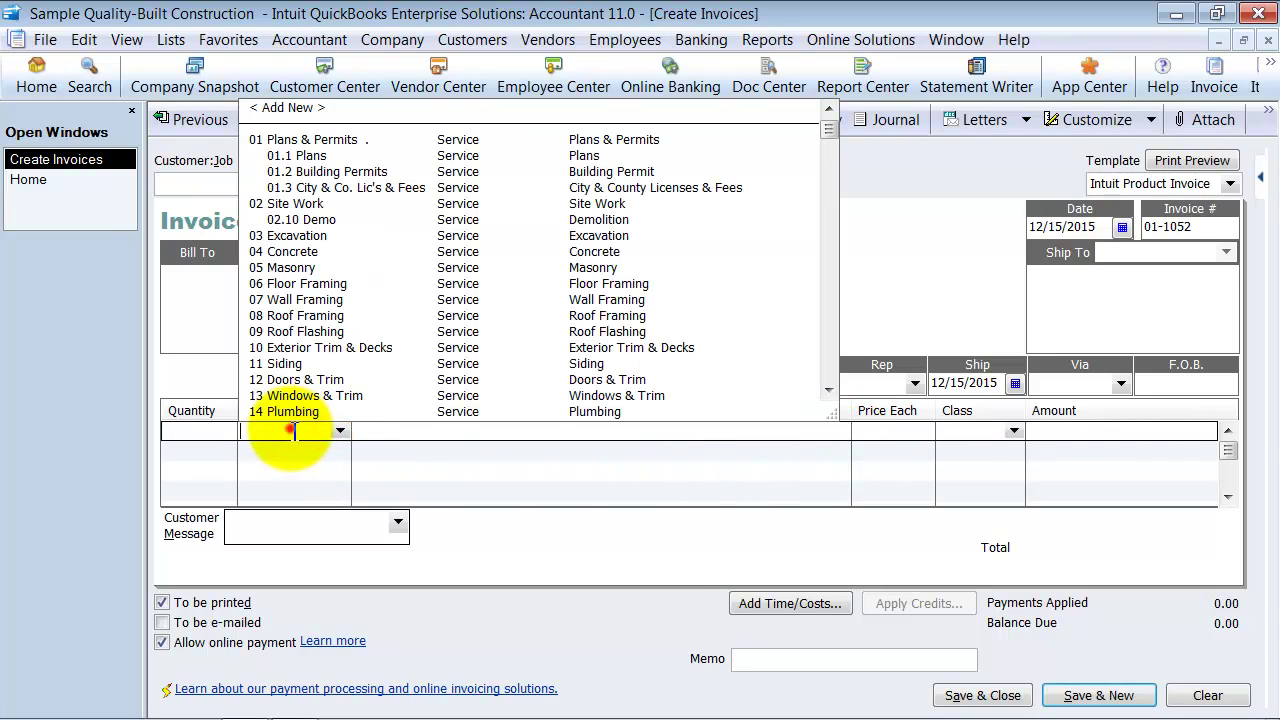
Start a new item from the item list and set its type to Inventory Part
{"action": "left_click", "coordinate": [171, 40]}
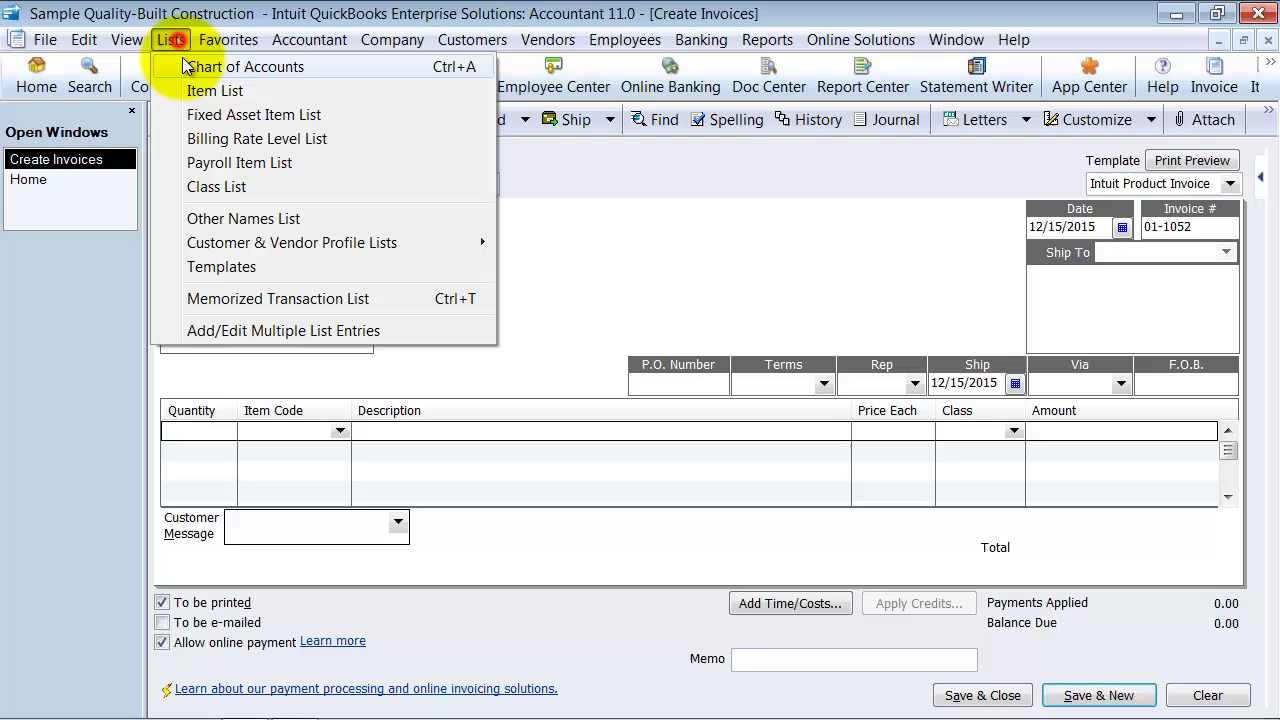
{"action": "left_click", "coordinate": [214, 90]}
{"action": "left_click", "coordinate": [176, 703]}
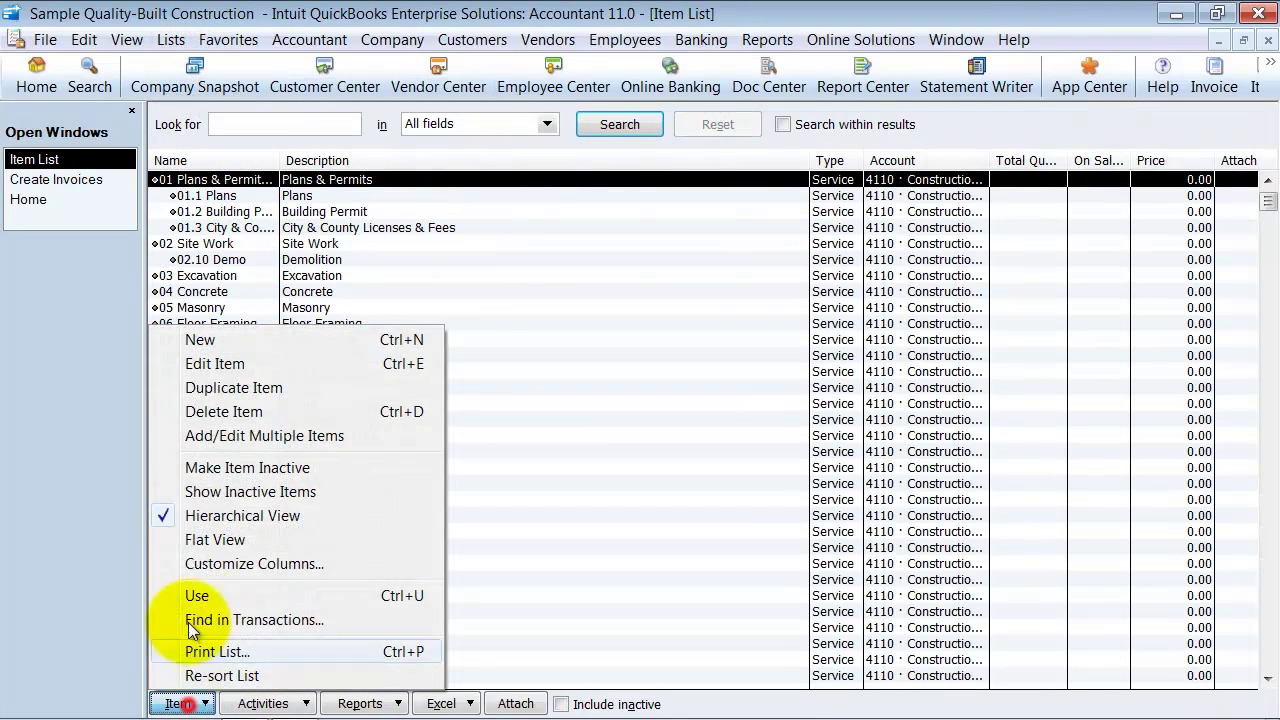
{"action": "left_click", "coordinate": [200, 340]}
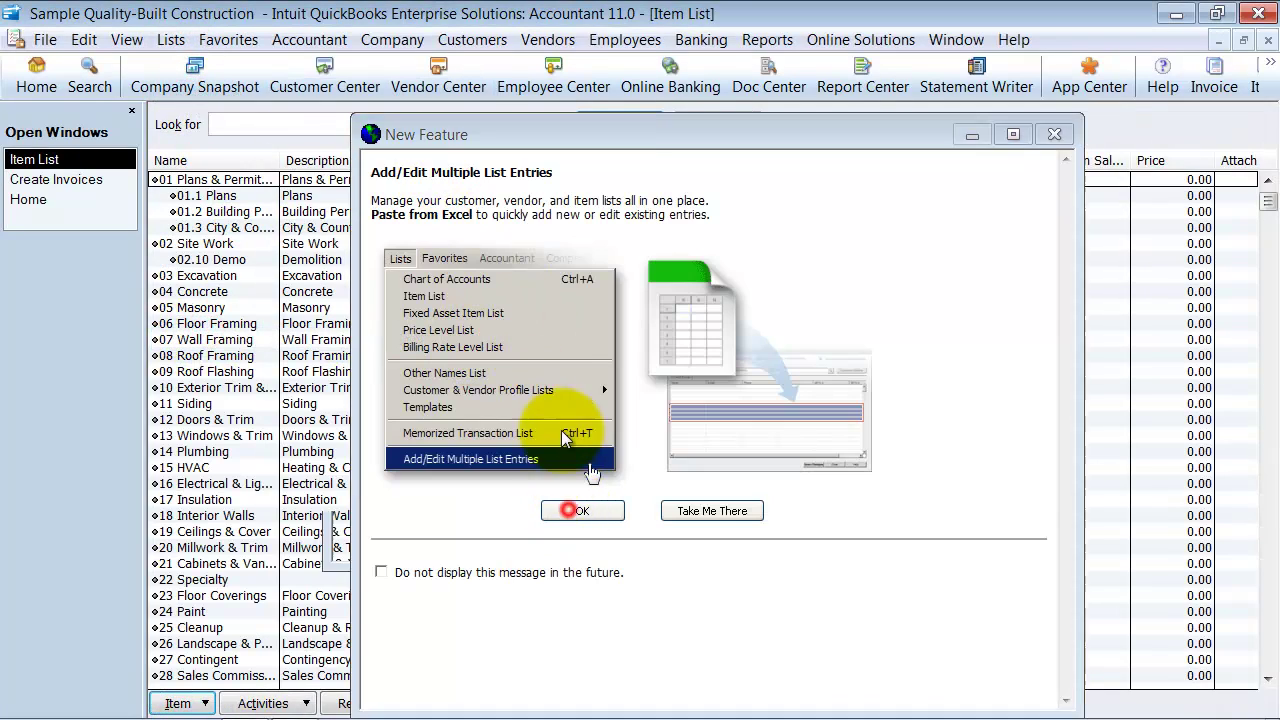
{"action": "left_click", "coordinate": [568, 510]}
{"action": "left_click", "coordinate": [303, 147]}
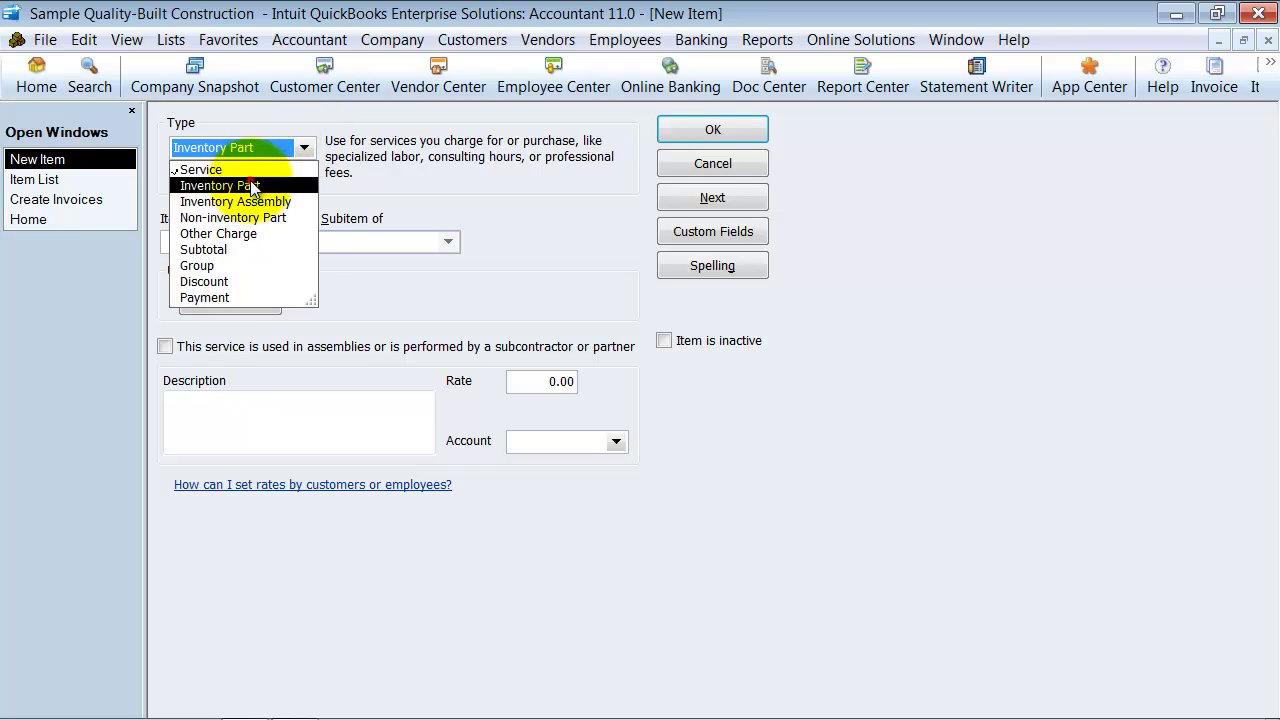
{"action": "left_click", "coordinate": [250, 181]}
Name the new inventory item Part
{"action": "left_click", "coordinate": [240, 248]}
{"action": "key", "text": "Caps_Lock"}
{"action": "type", "text": "PE"}
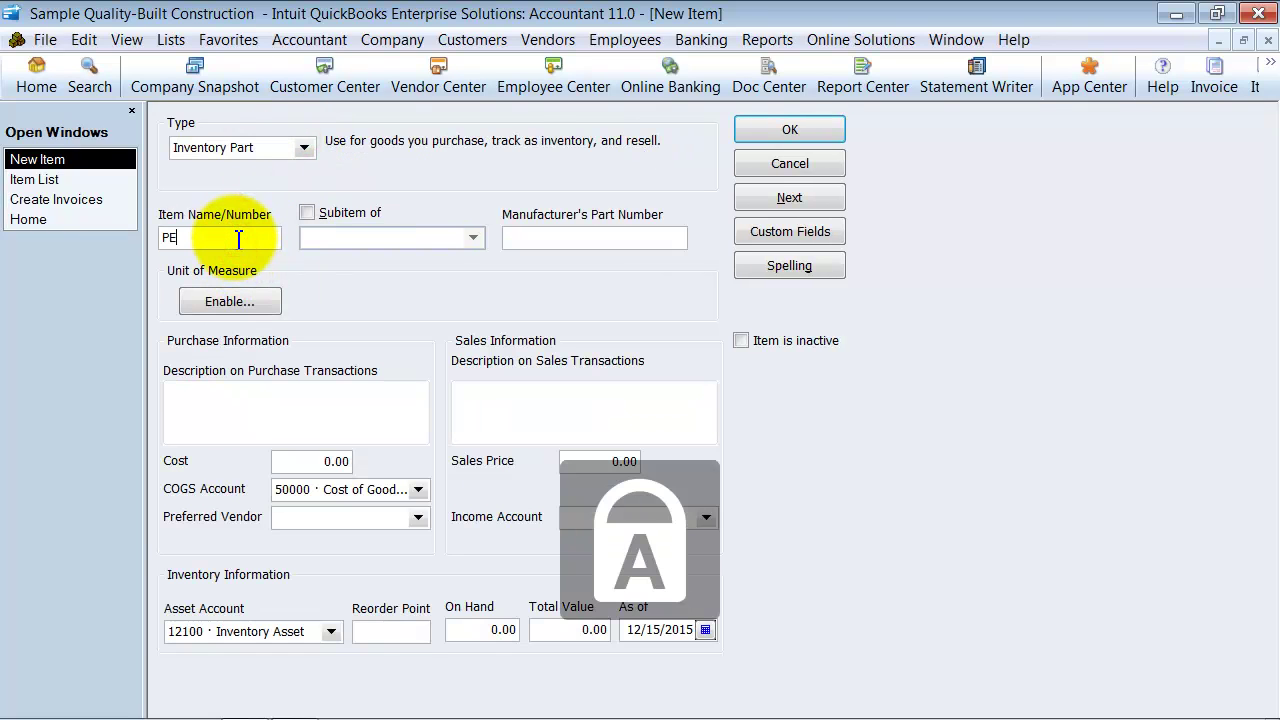
{"action": "key", "text": "Caps_Lock"}
{"action": "type", "text": "art"}
{"action": "left_click_drag", "start_coordinate": [167, 237], "coordinate": [176, 255]}
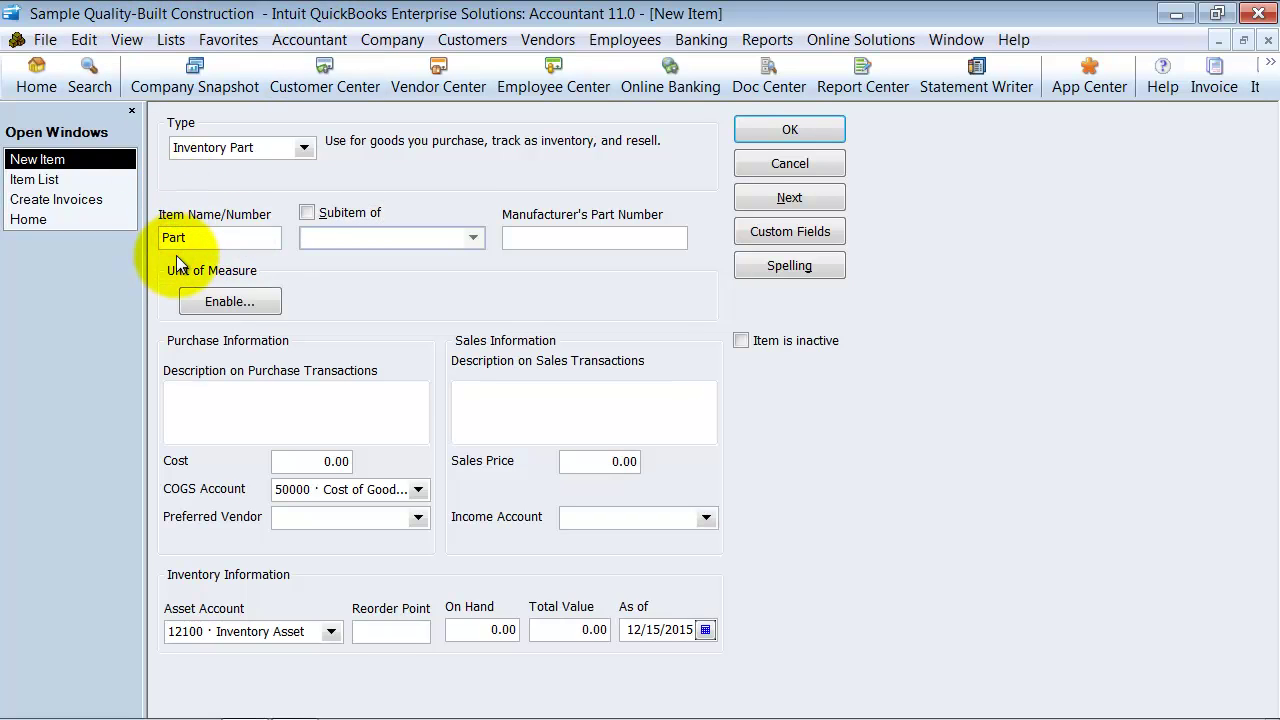
Assign the income account 4110 Construction Income to the new item and save it
{"action": "left_click", "coordinate": [702, 522]}
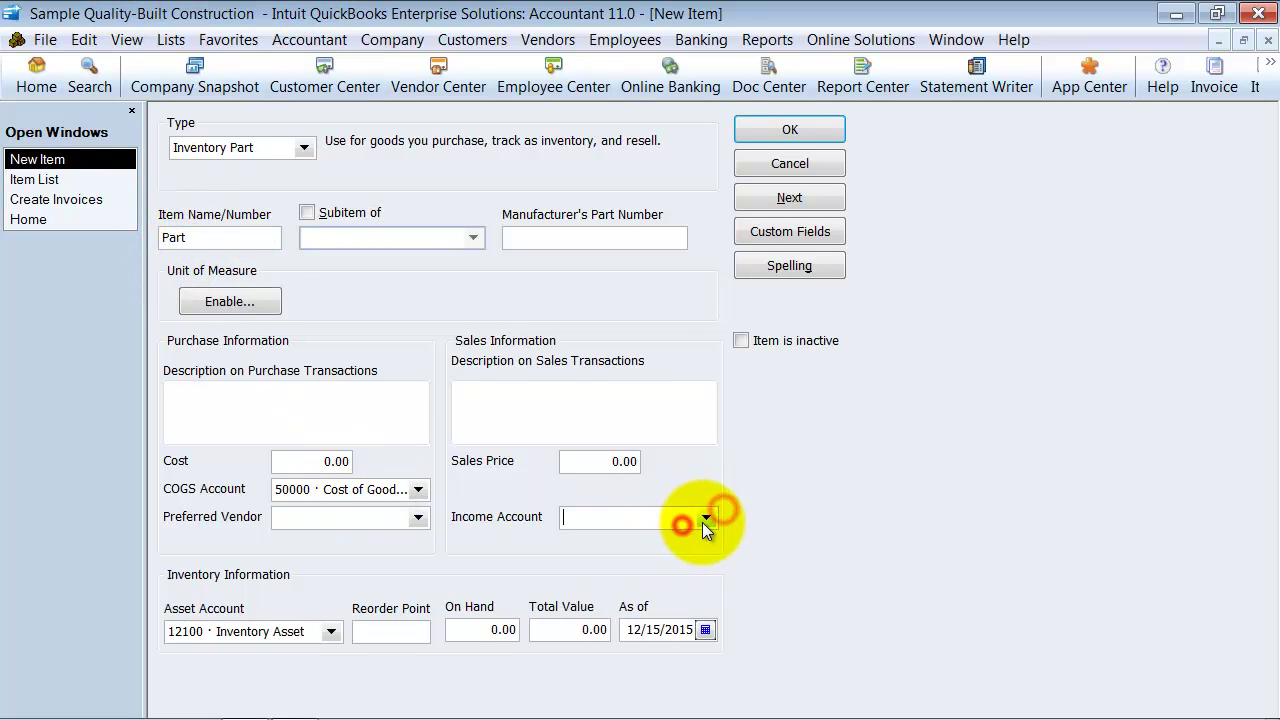
{"action": "left_click", "coordinate": [649, 222]}
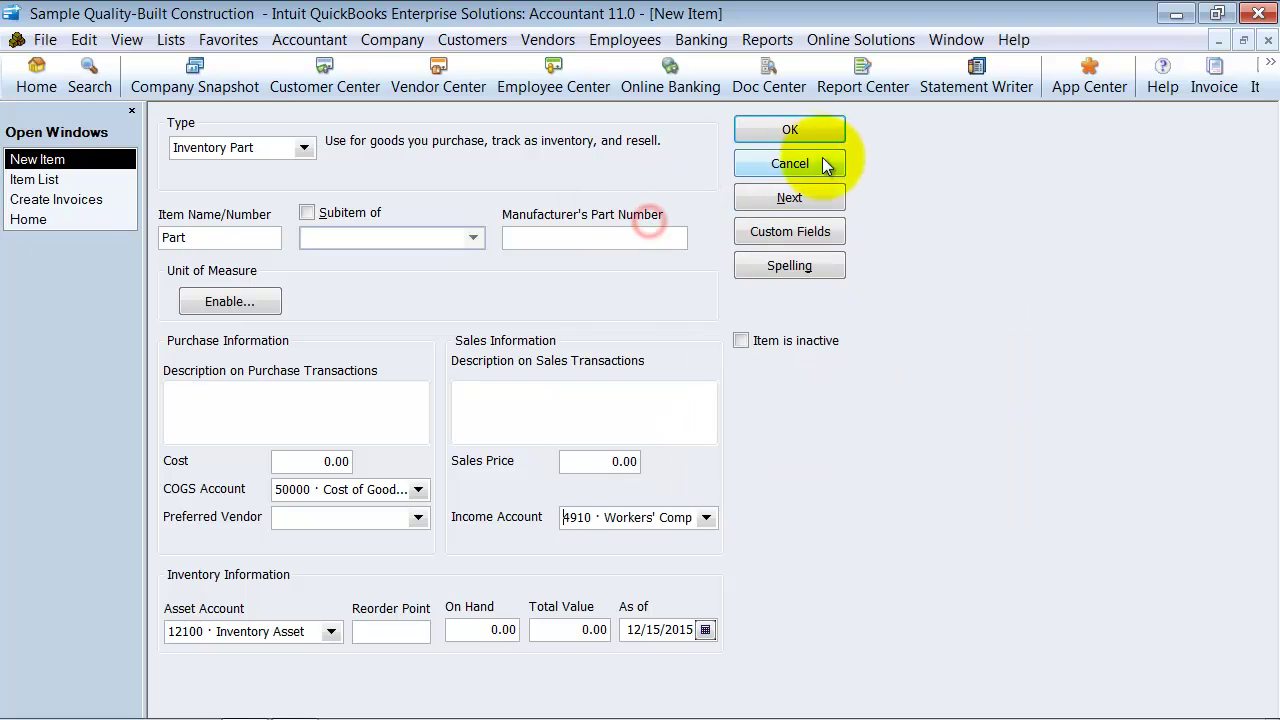
{"action": "left_click", "coordinate": [706, 517]}
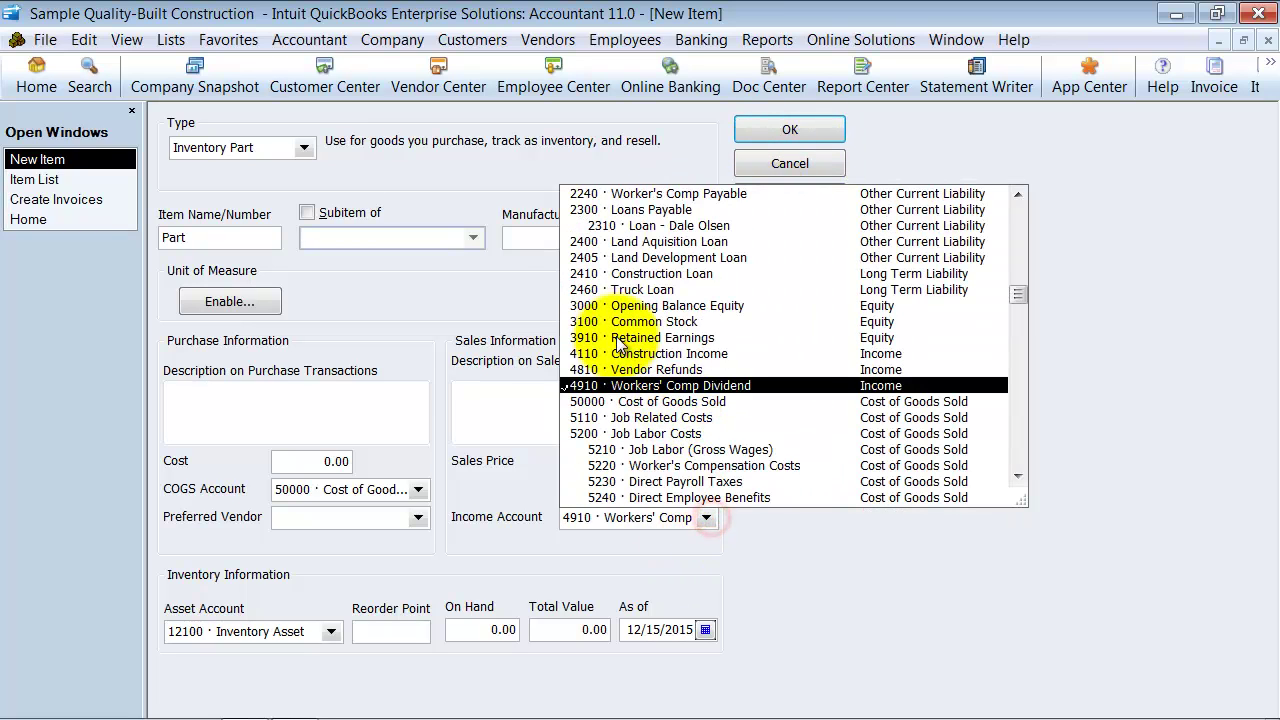
{"action": "left_click", "coordinate": [659, 354]}
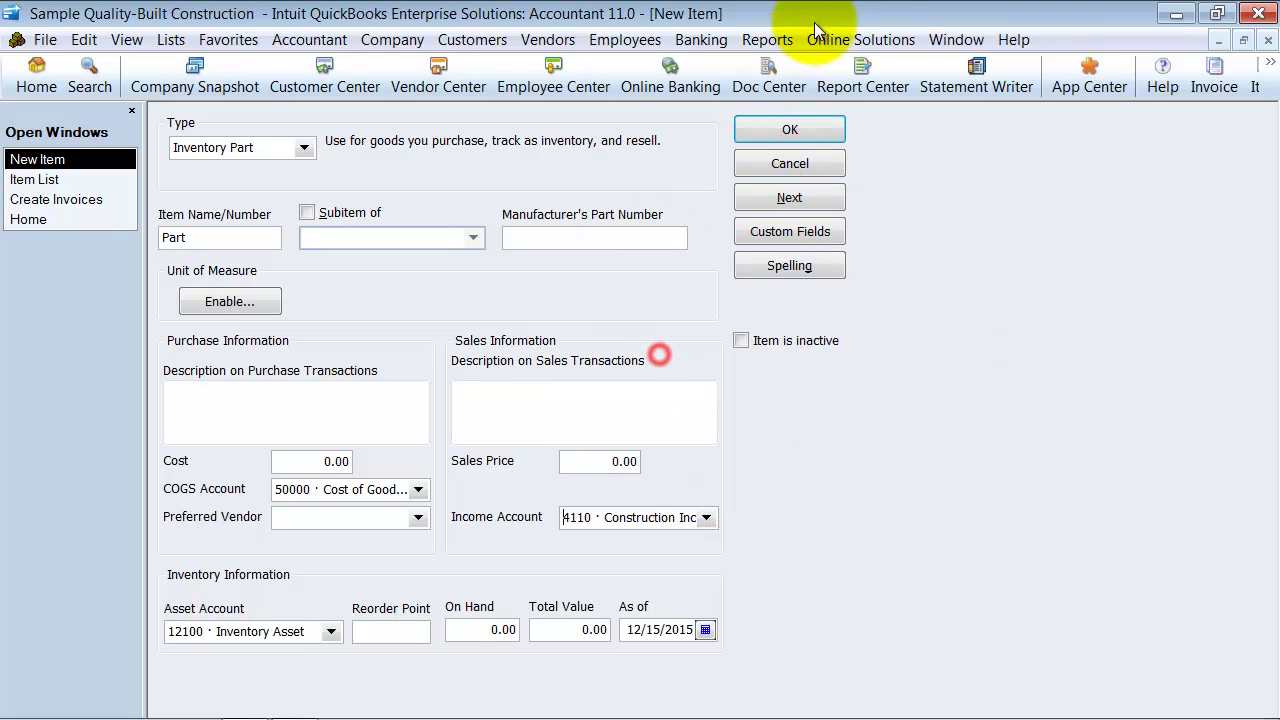
{"action": "left_click", "coordinate": [793, 129]}
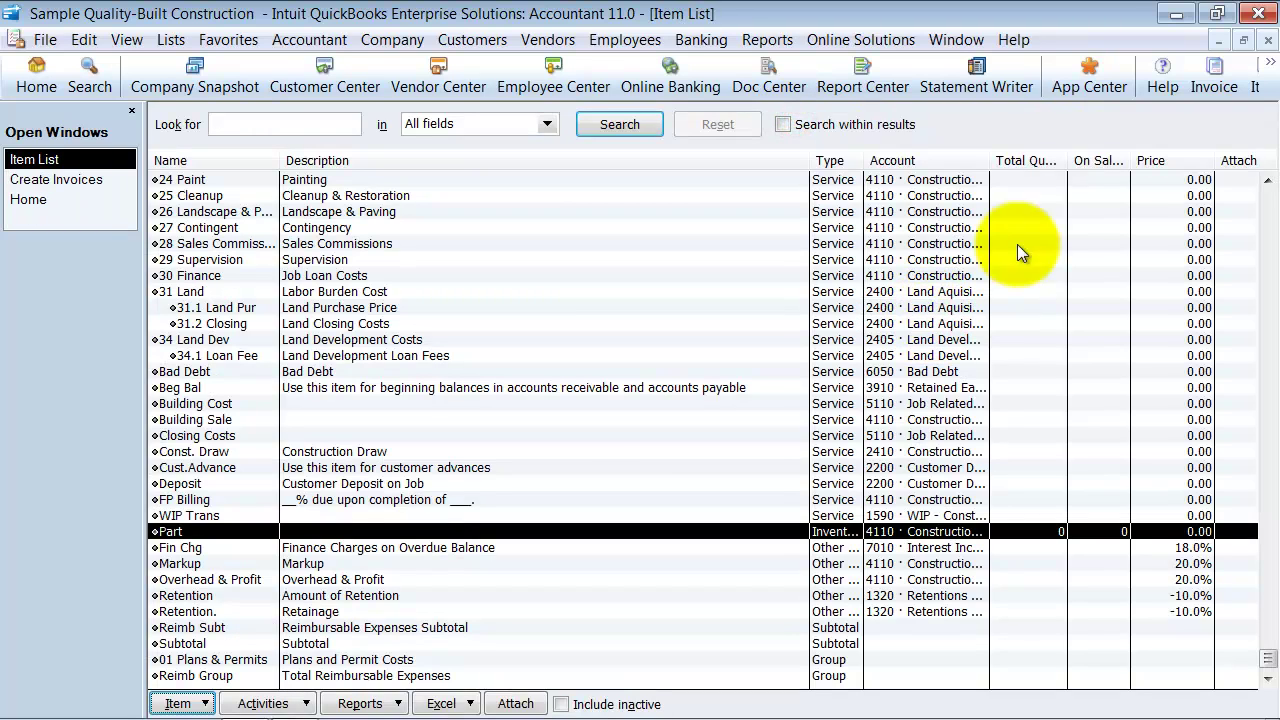
Check the current availability of Part from the invoice's first line, and close the invoice without recording it
{"action": "left_click", "coordinate": [1220, 80]}
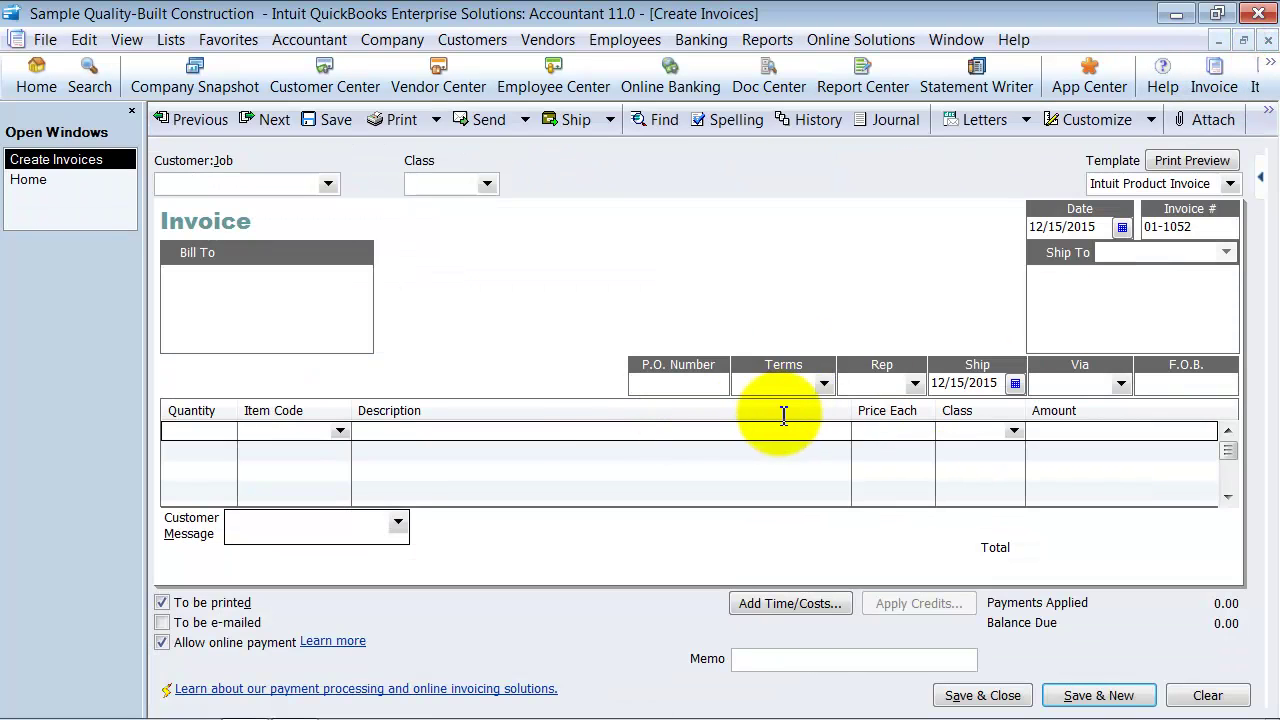
{"action": "left_click", "coordinate": [441, 431]}
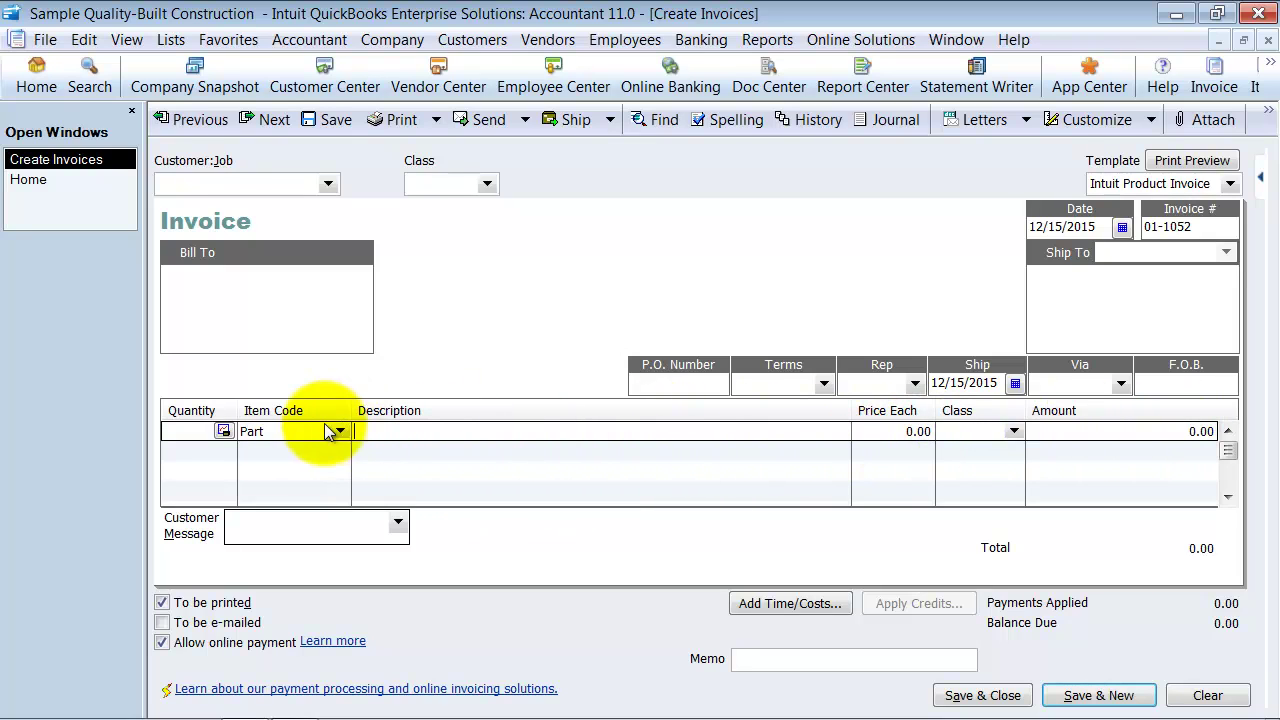
{"action": "left_click", "coordinate": [223, 432]}
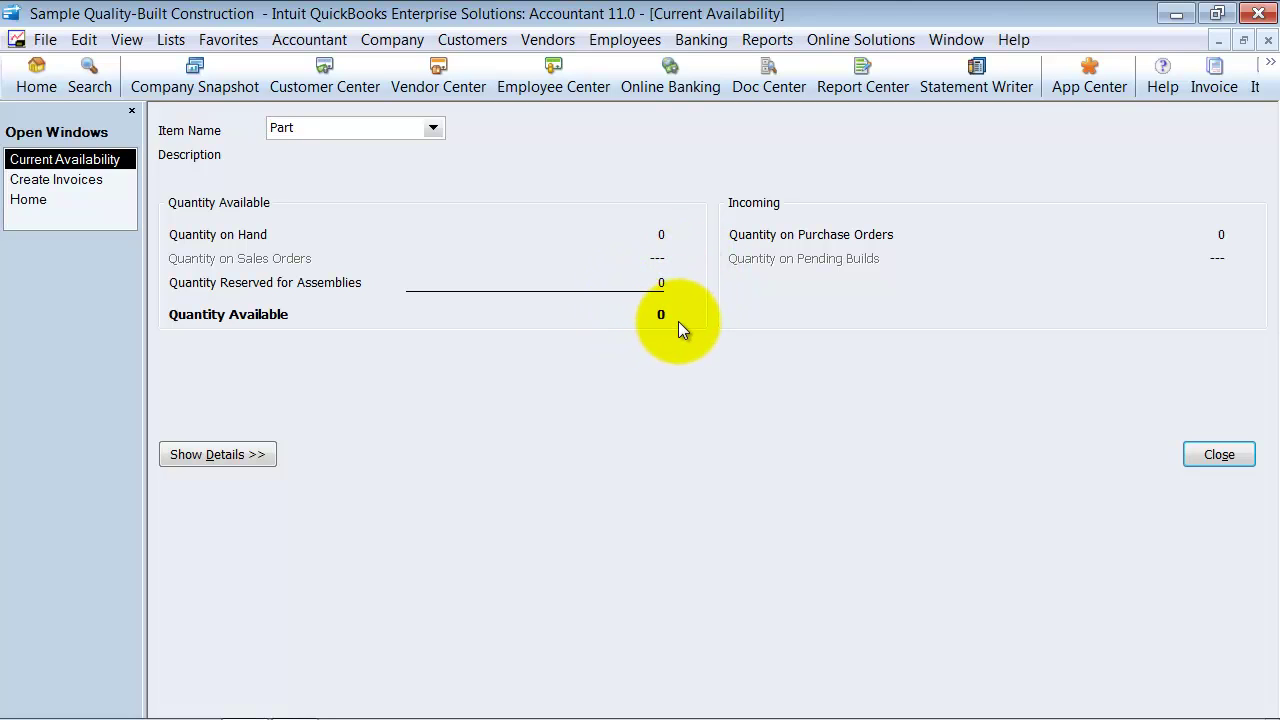
{"action": "left_click", "coordinate": [1219, 455]}
{"action": "left_click", "coordinate": [1268, 39]}
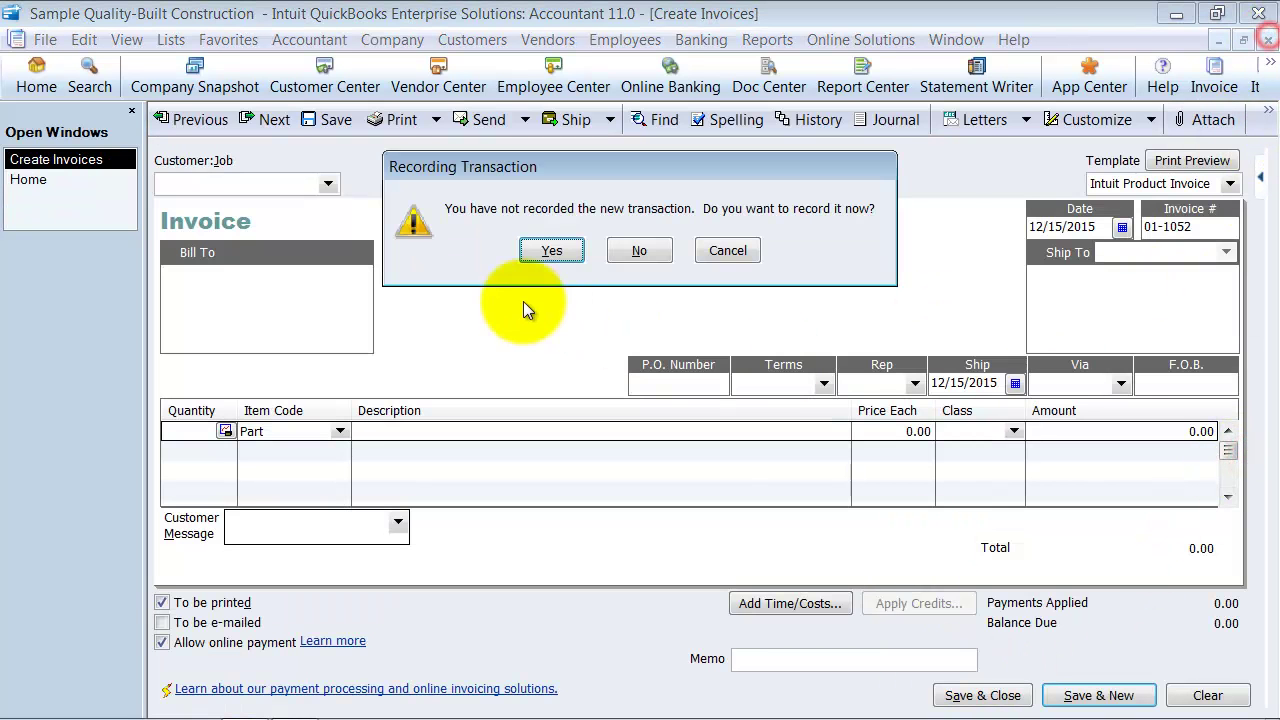
{"action": "left_click", "coordinate": [636, 251]}
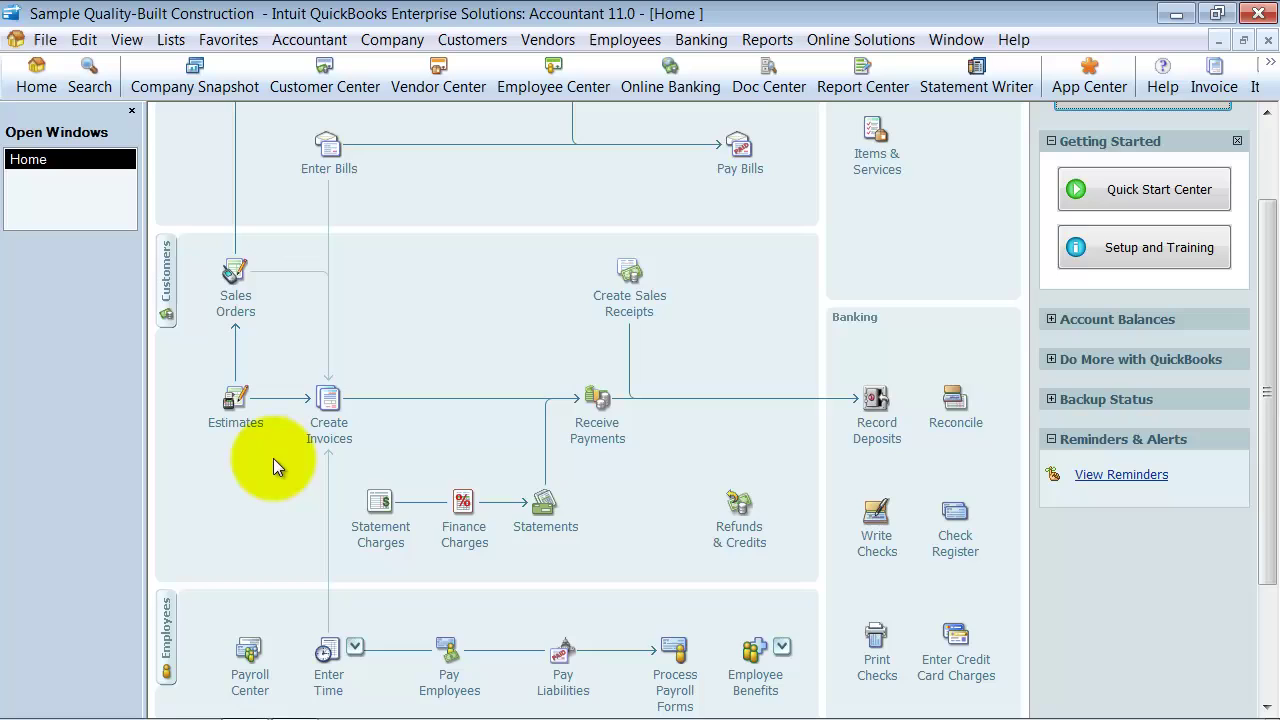
Open the estimates form and go back to the most recent saved estimate
{"action": "scroll", "coordinate": [264, 469], "scroll_direction": "up", "scroll_amount": 1}
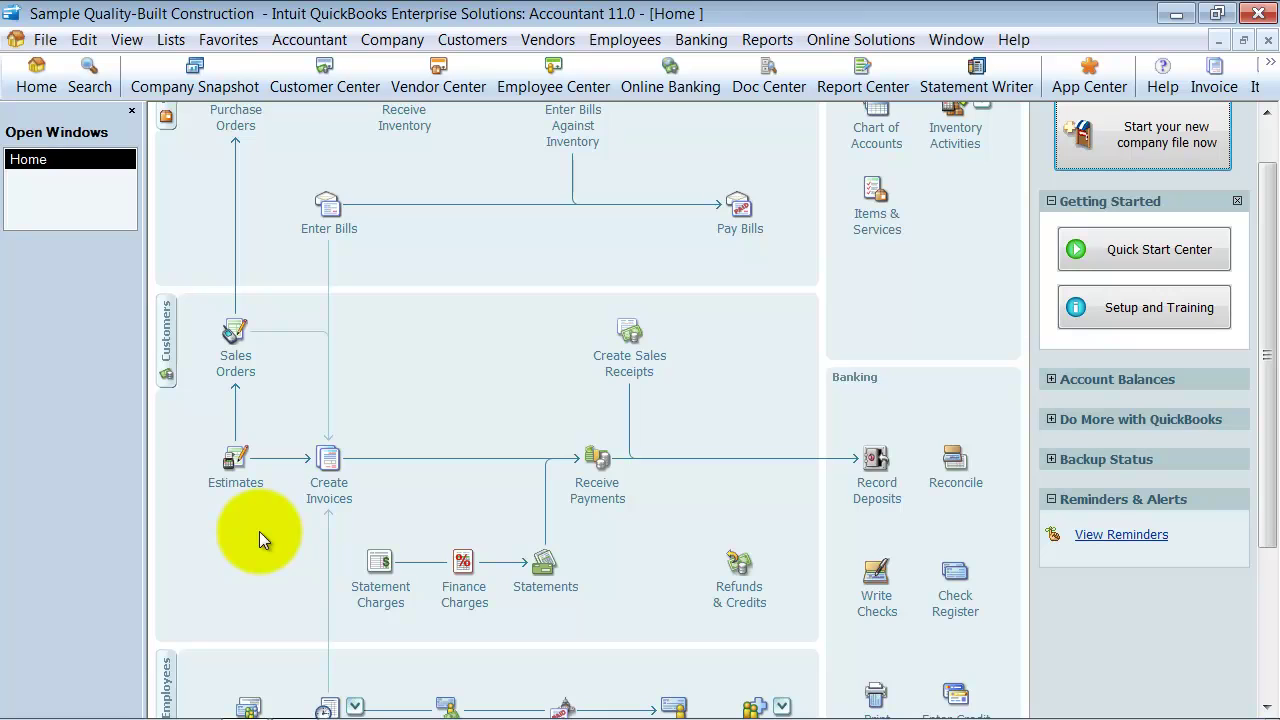
{"action": "left_click", "coordinate": [221, 483]}
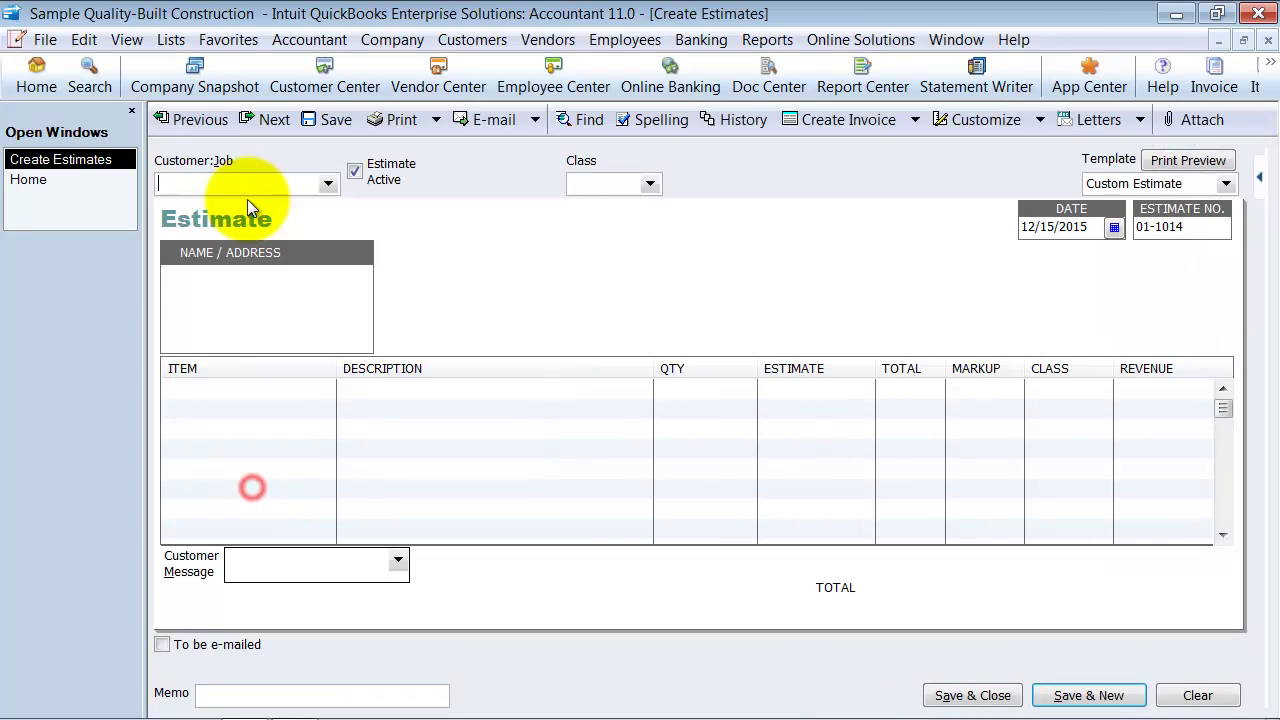
{"action": "left_click", "coordinate": [200, 122]}
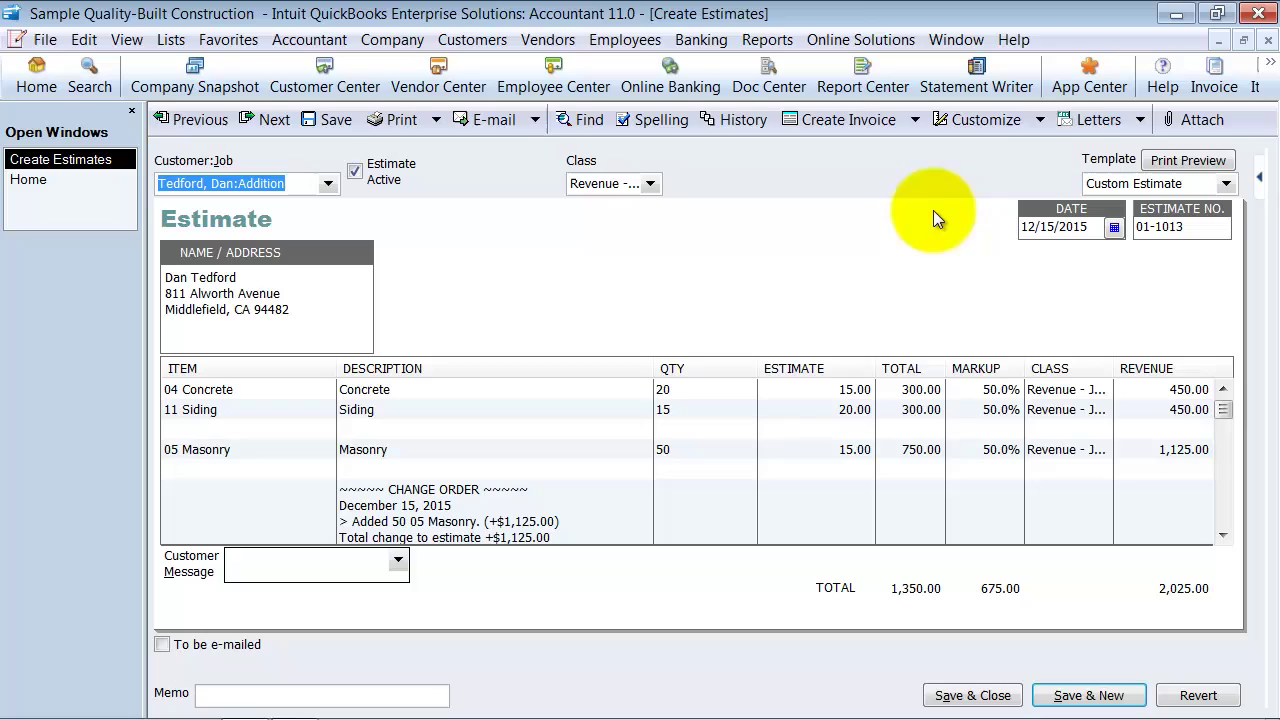
Create a sales order from the displayed estimate and hide the customer history beside it
{"action": "left_click", "coordinate": [915, 121]}
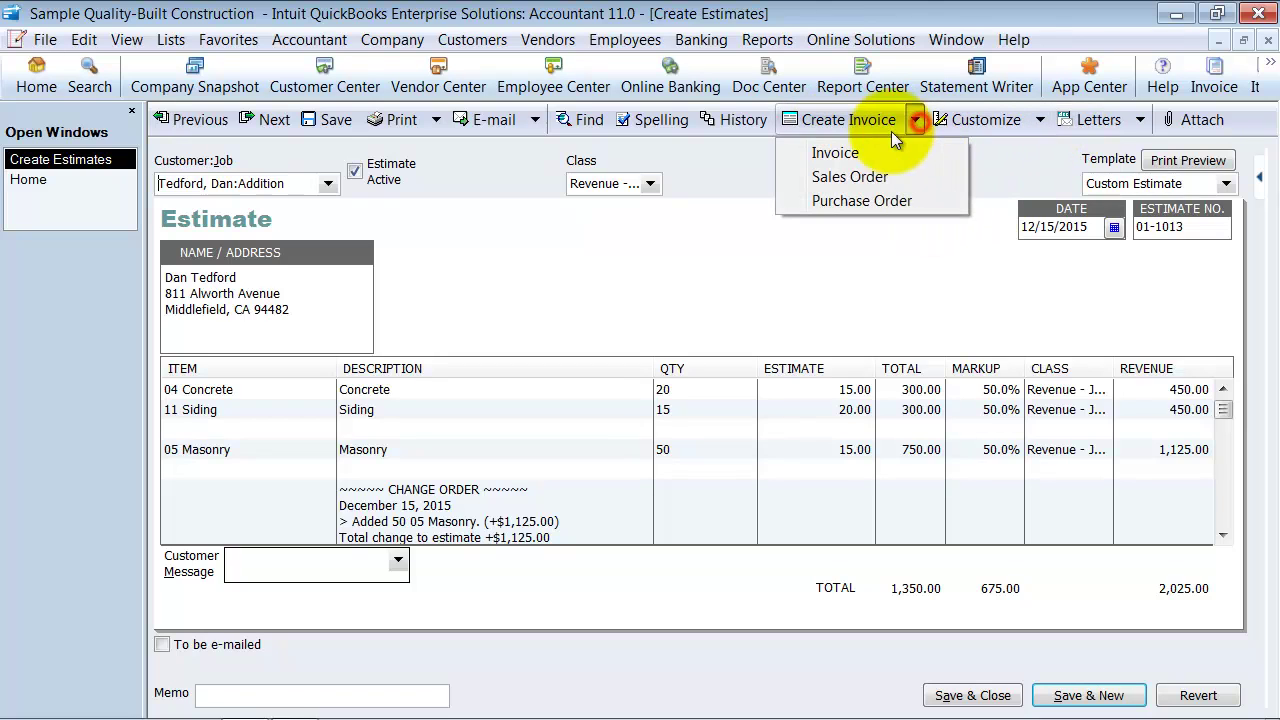
{"action": "left_click", "coordinate": [862, 178]}
{"action": "left_click", "coordinate": [625, 297]}
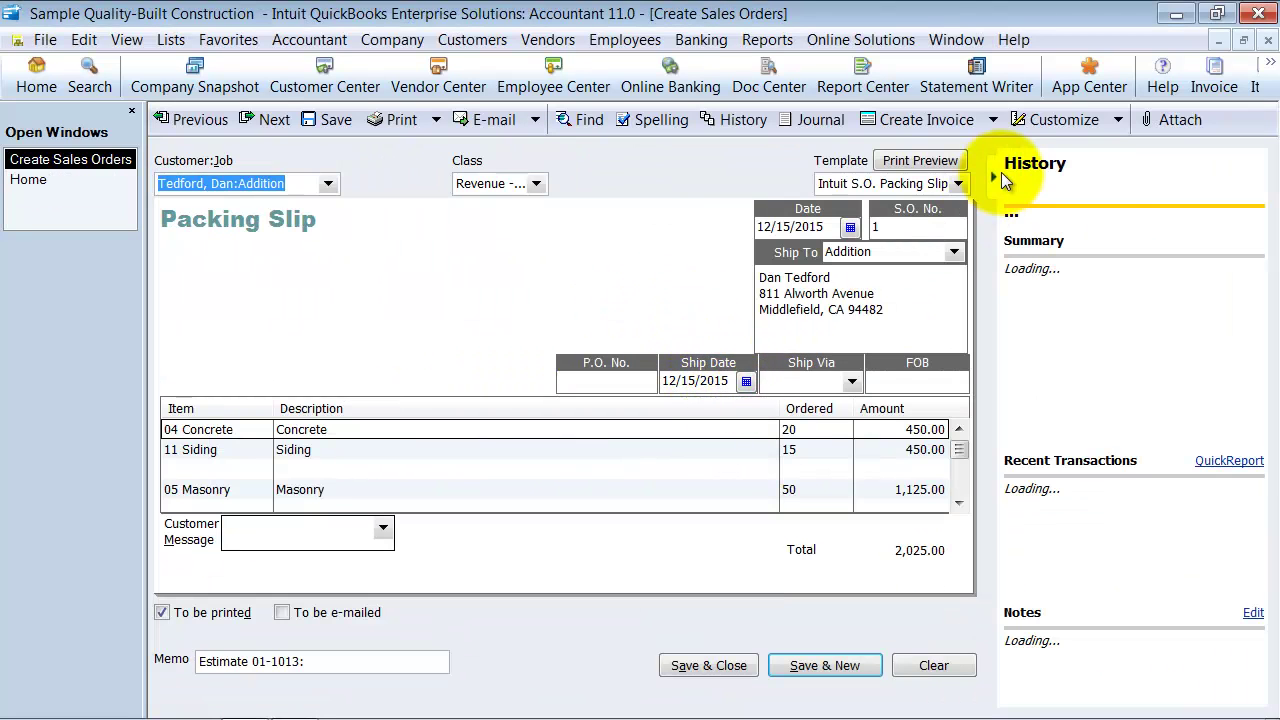
{"action": "left_click", "coordinate": [995, 175]}
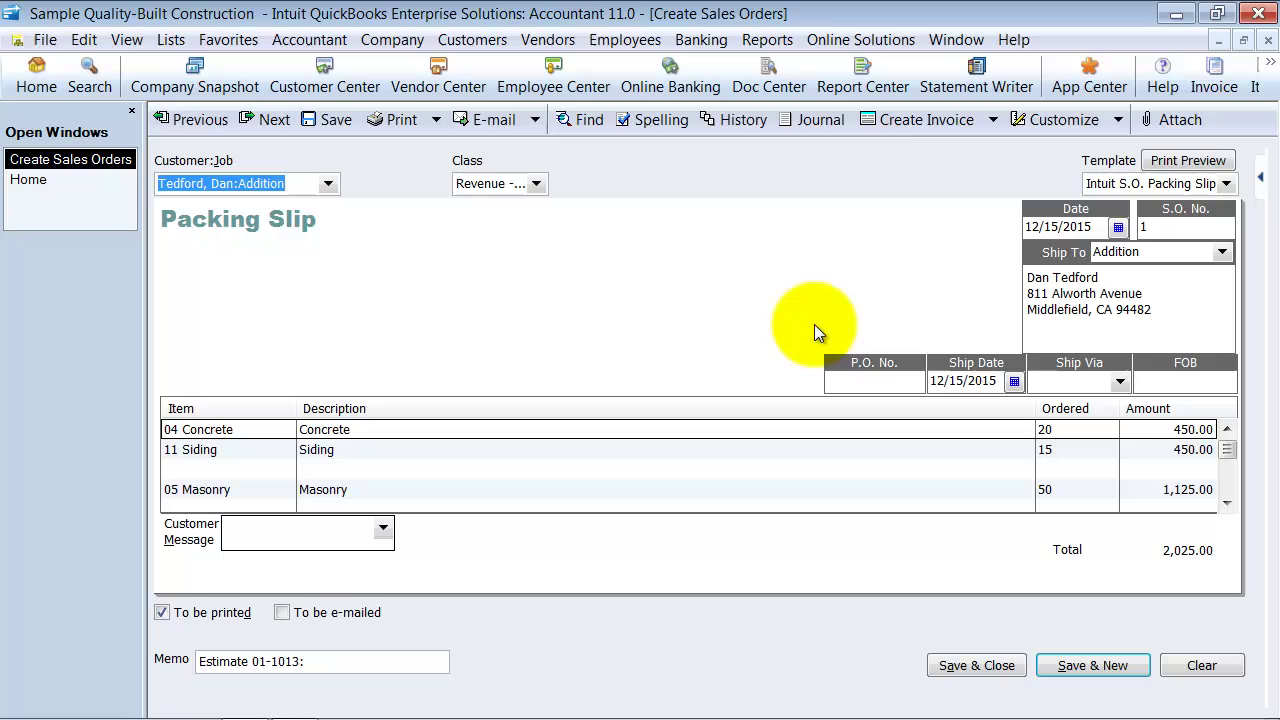
Review the sales order's printing options and the kinds of documents that can be created from it
{"action": "left_click", "coordinate": [437, 119]}
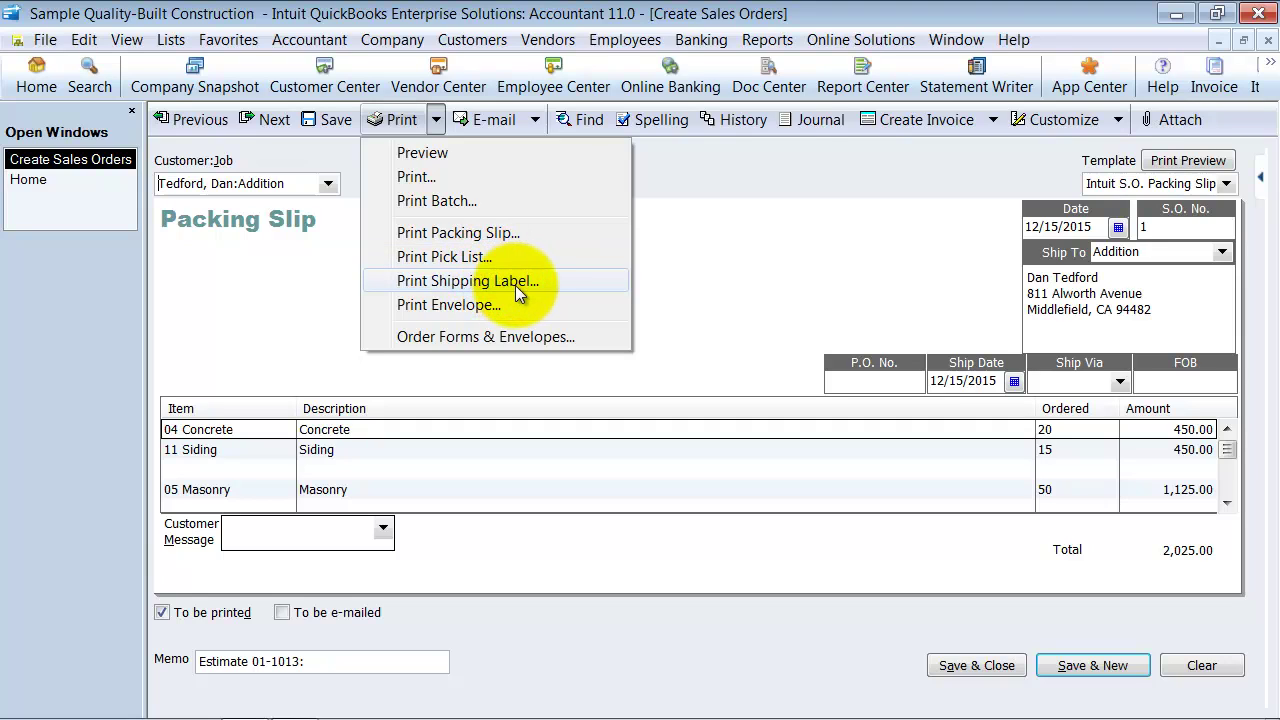
{"action": "left_click", "coordinate": [781, 228]}
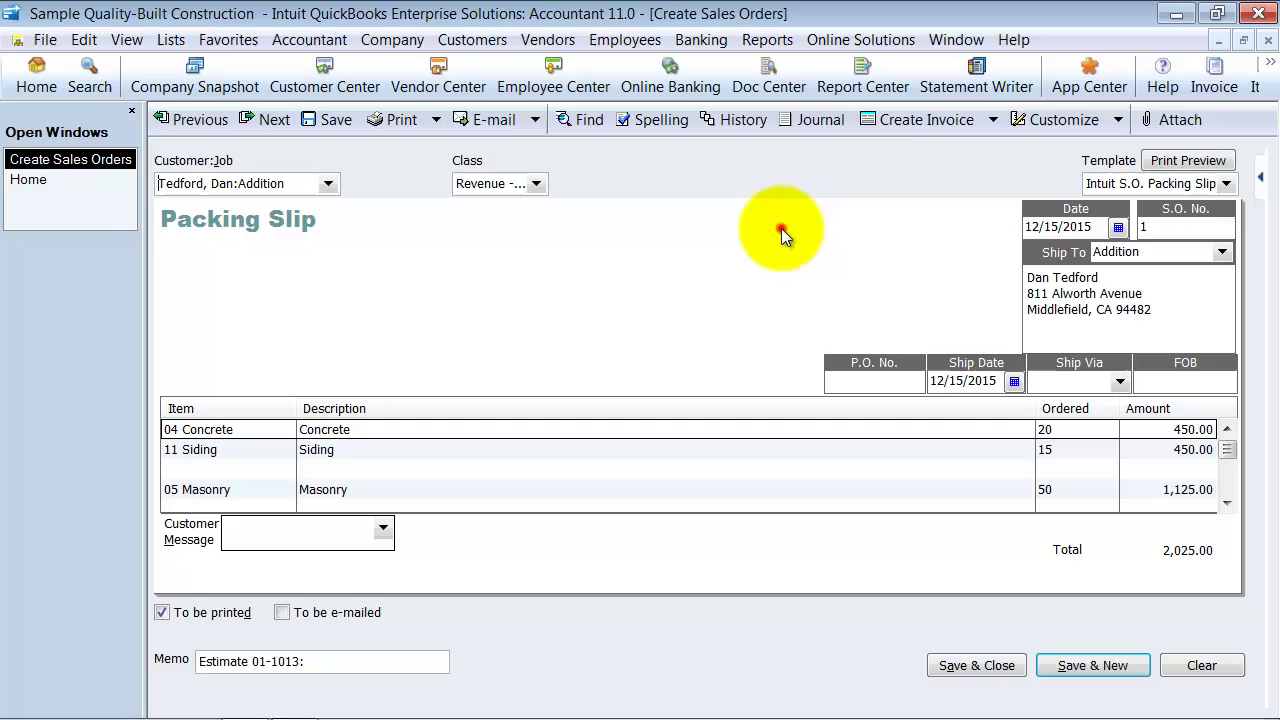
{"action": "left_click", "coordinate": [990, 119]}
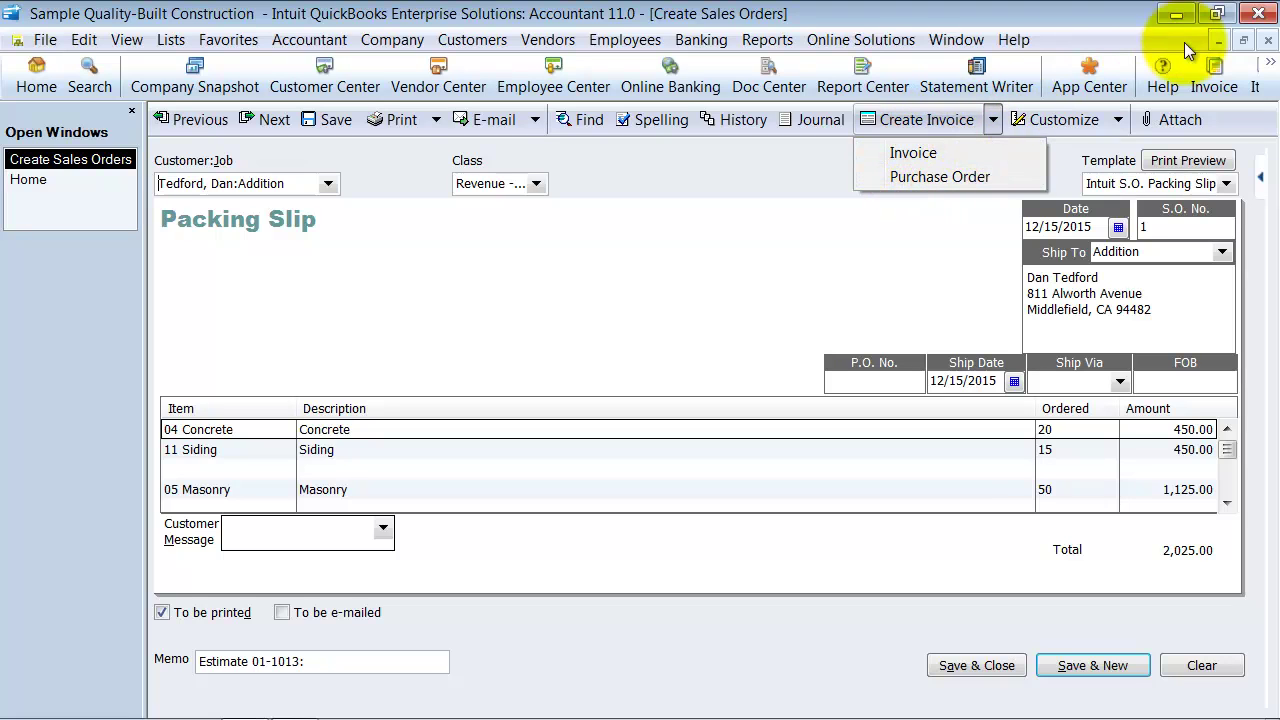
Close and record the new sales order, and reopen it from the sales orders form
{"action": "left_click", "coordinate": [1268, 40]}
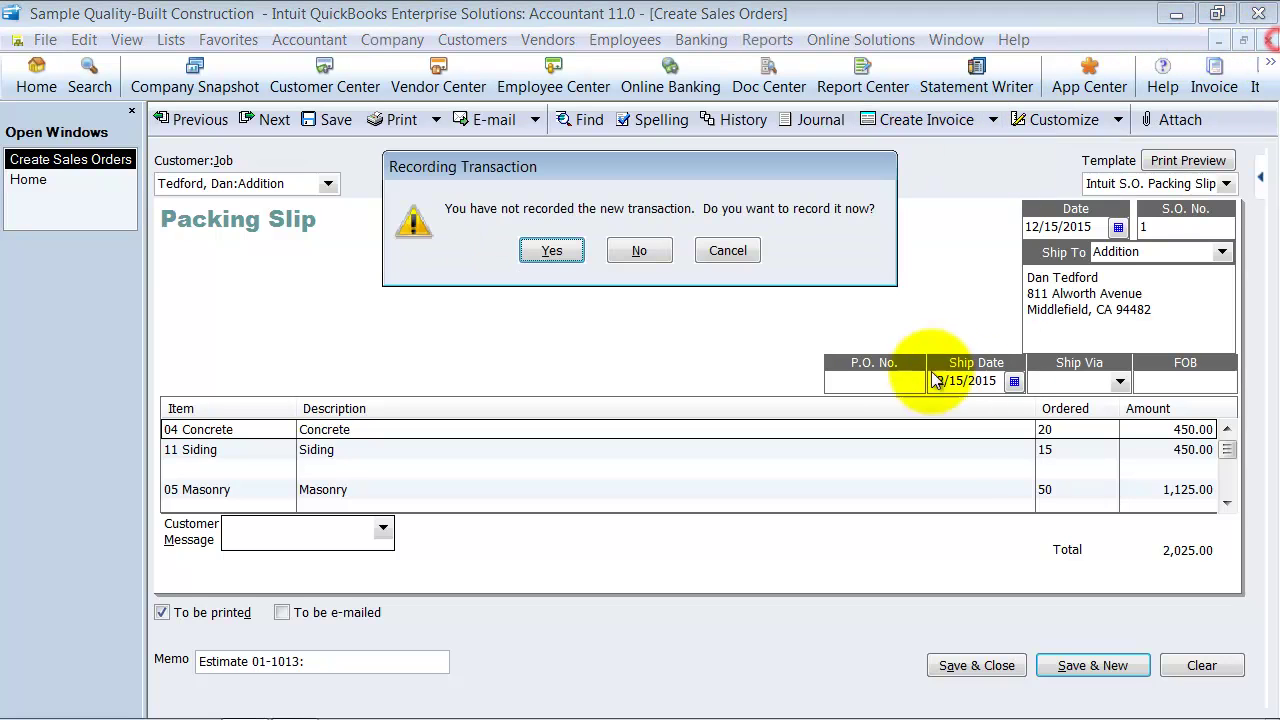
{"action": "left_click", "coordinate": [537, 245]}
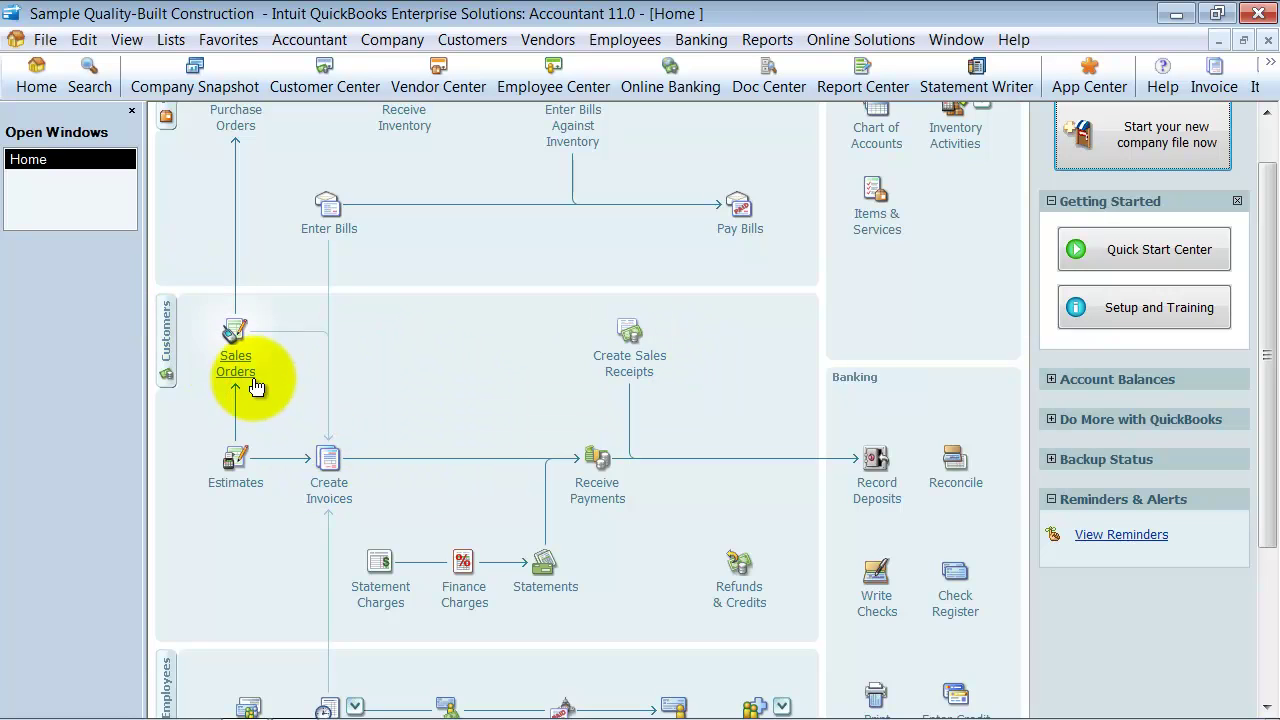
{"action": "left_click", "coordinate": [234, 352]}
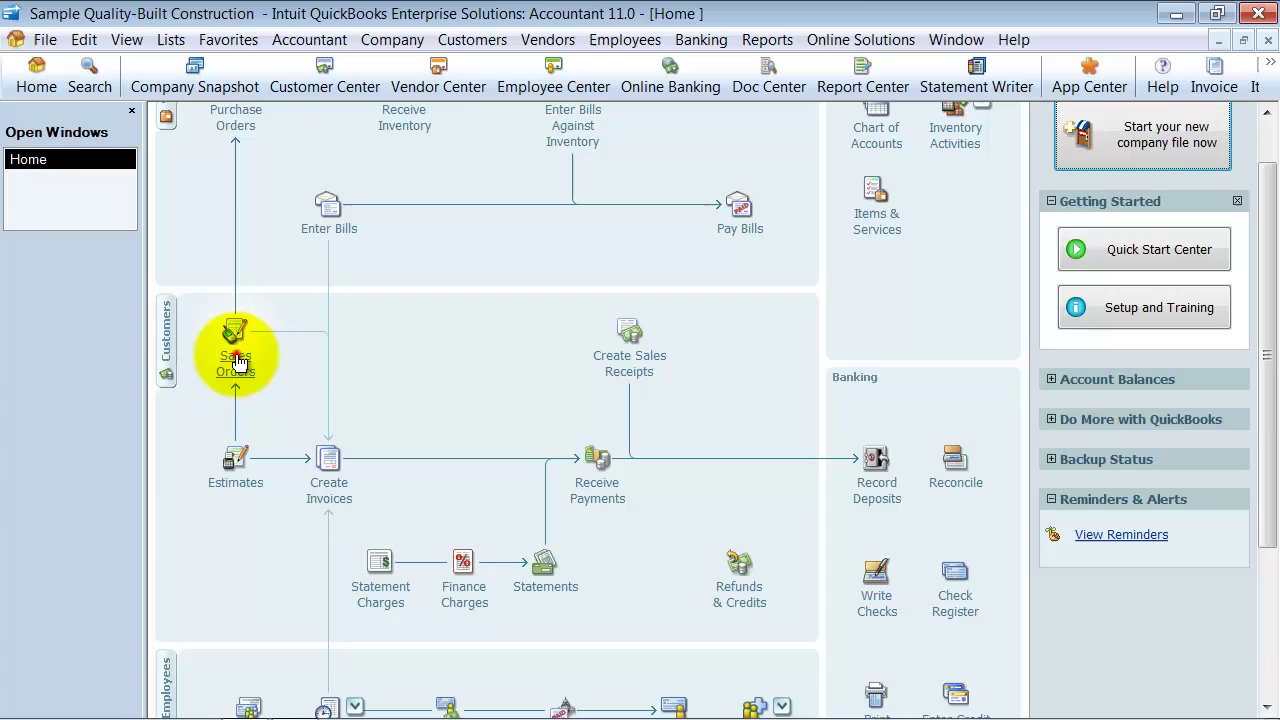
{"action": "left_click", "coordinate": [199, 120]}
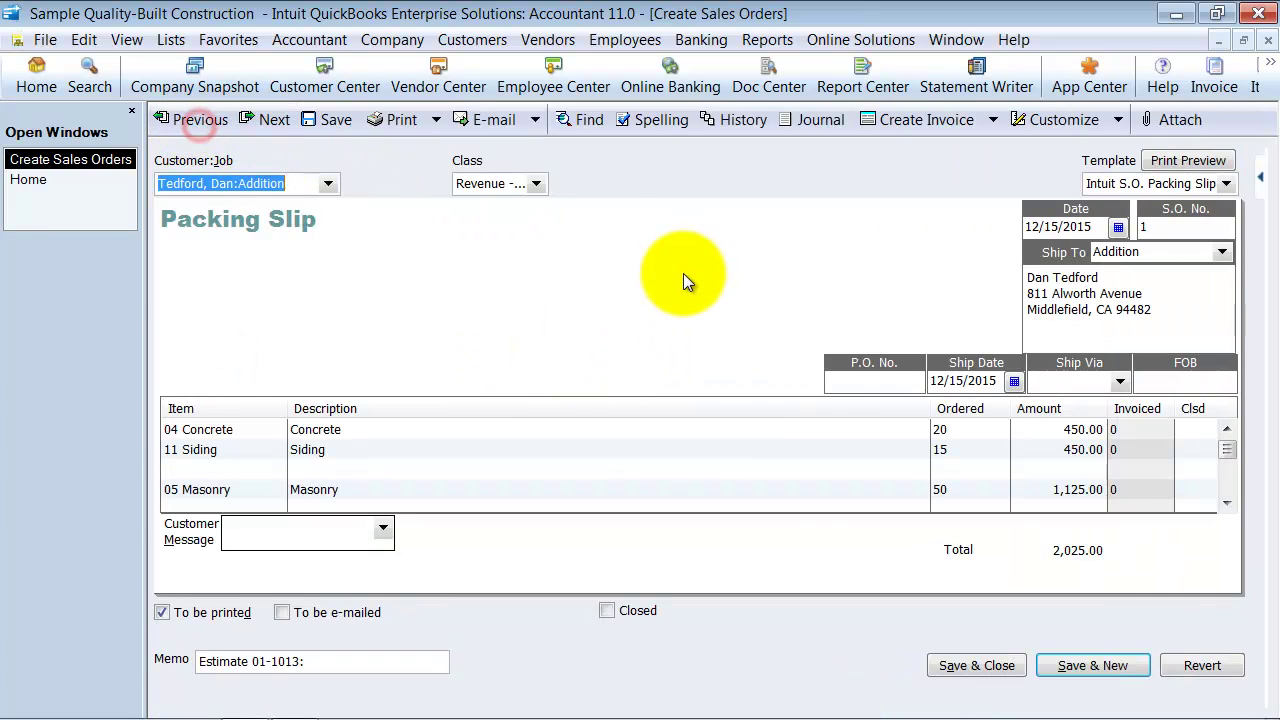
Create an invoice for the full ordered quantities of the sales order, and save and close it, dismissing the web browser window
{"action": "left_click", "coordinate": [928, 121]}
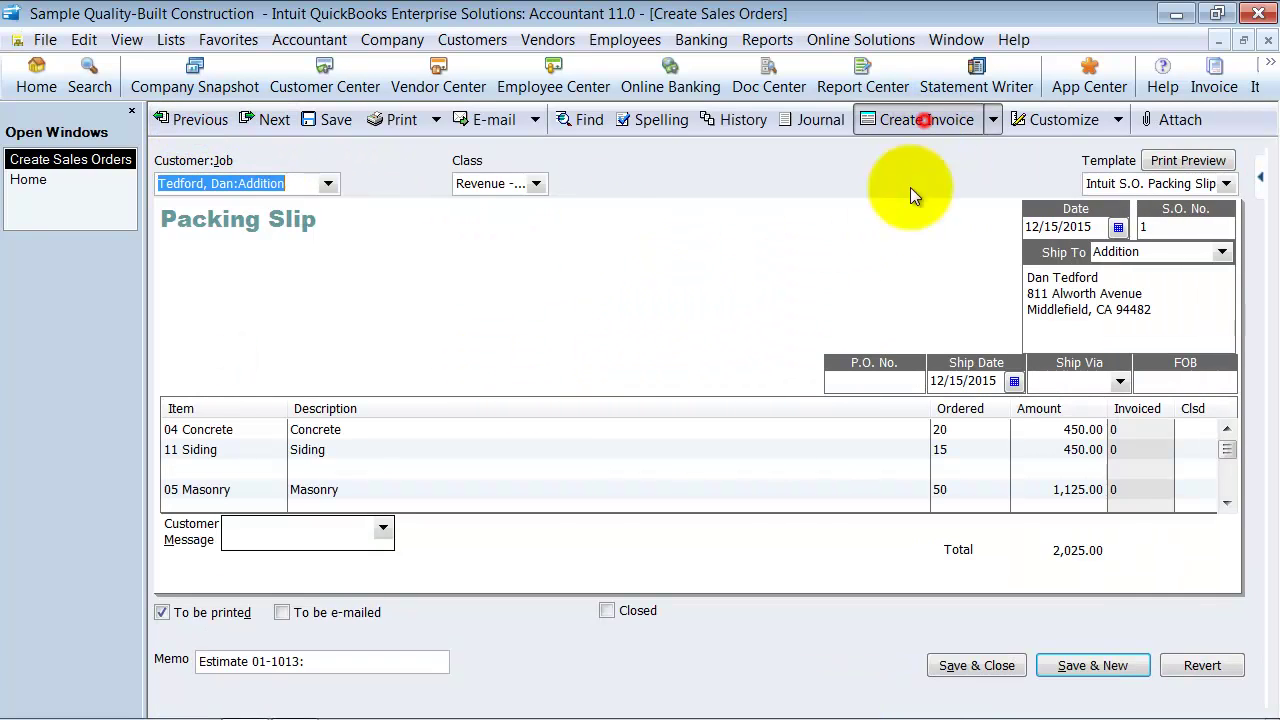
{"action": "left_click", "coordinate": [390, 421]}
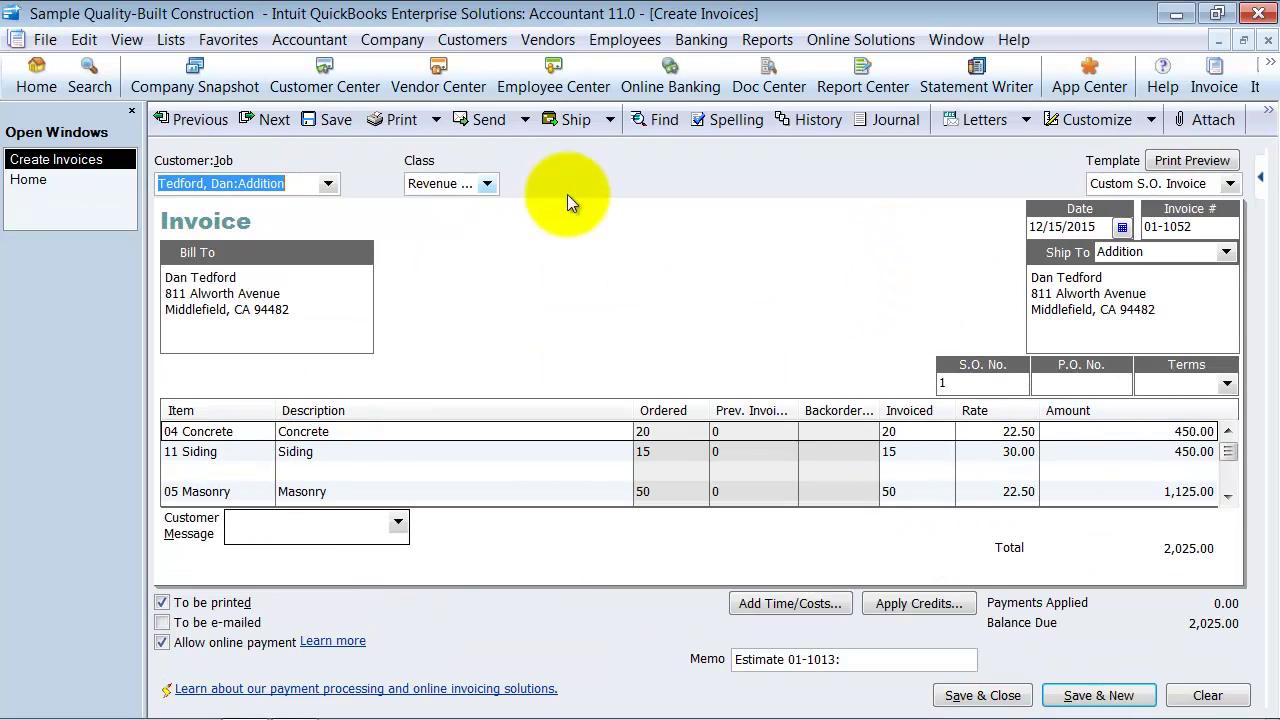
{"action": "left_click", "coordinate": [1010, 692]}
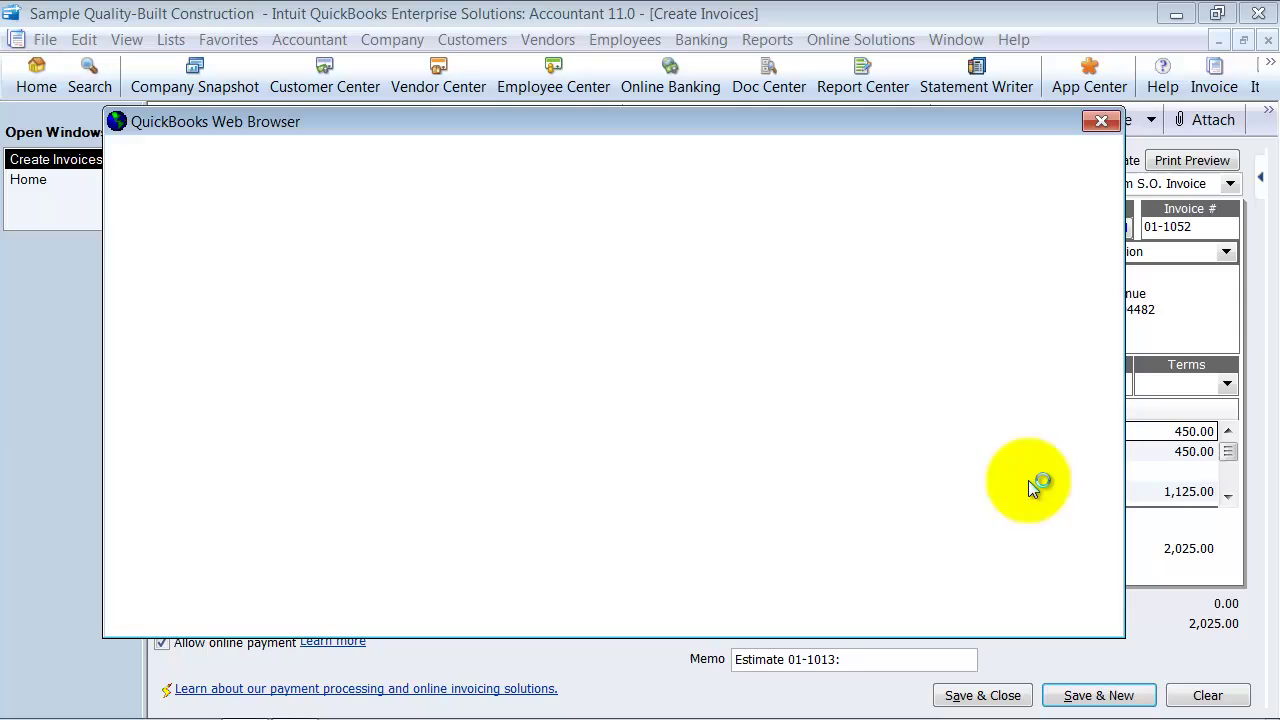
{"action": "left_click", "coordinate": [1104, 123]}
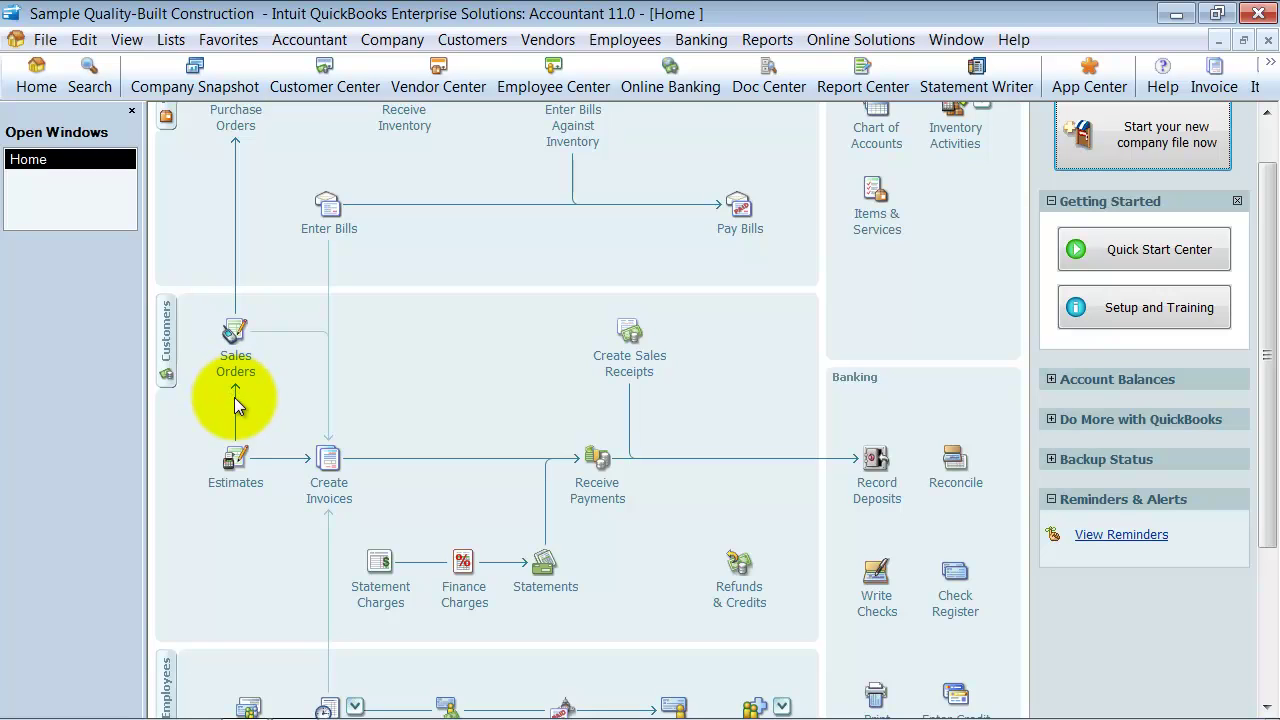
Open a blank sales receipt, dismiss the promotional window and remove the form's extra toolbar, and close the receipt
{"action": "left_click", "coordinate": [333, 502]}
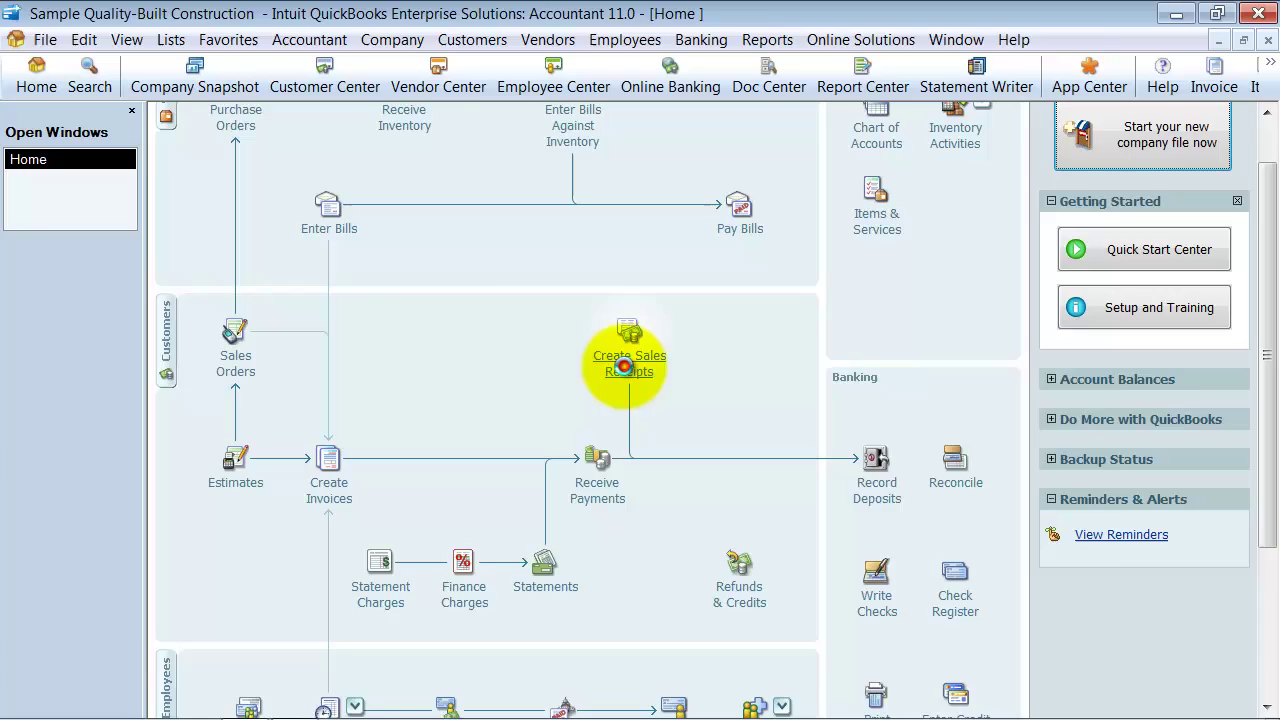
{"action": "left_click", "coordinate": [620, 368]}
{"action": "left_click", "coordinate": [1093, 123]}
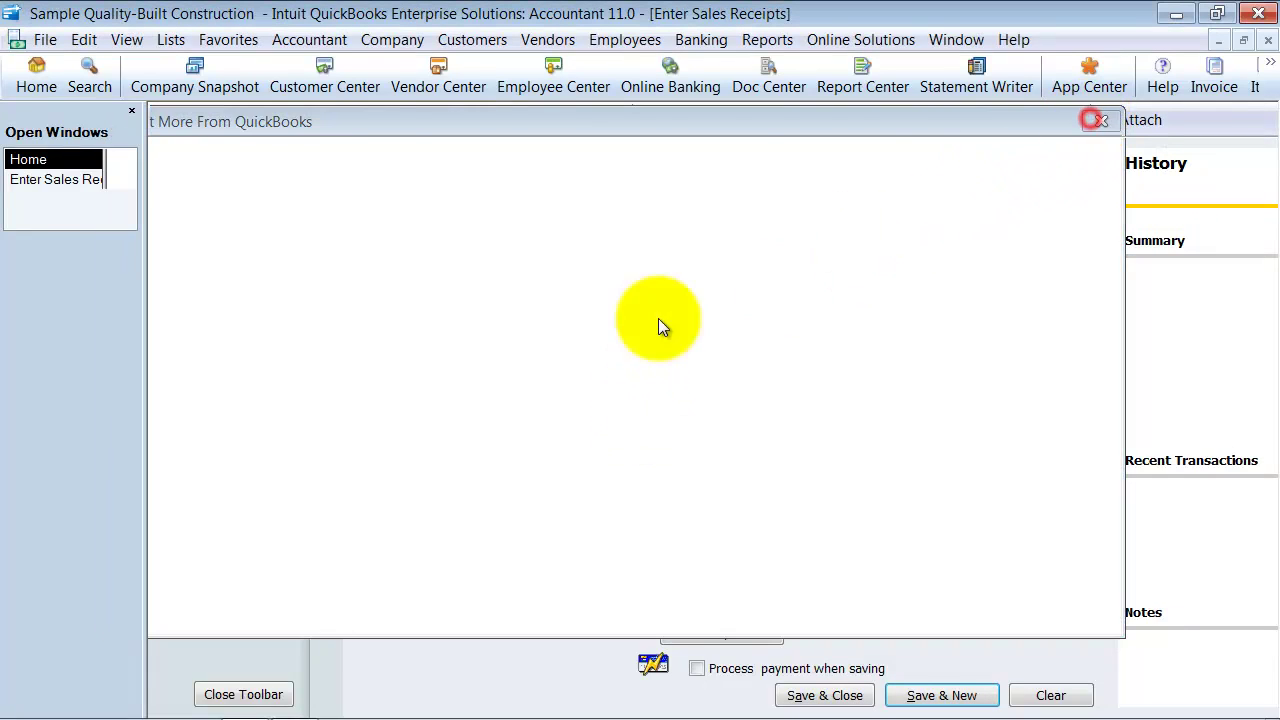
{"action": "left_click", "coordinate": [257, 690]}
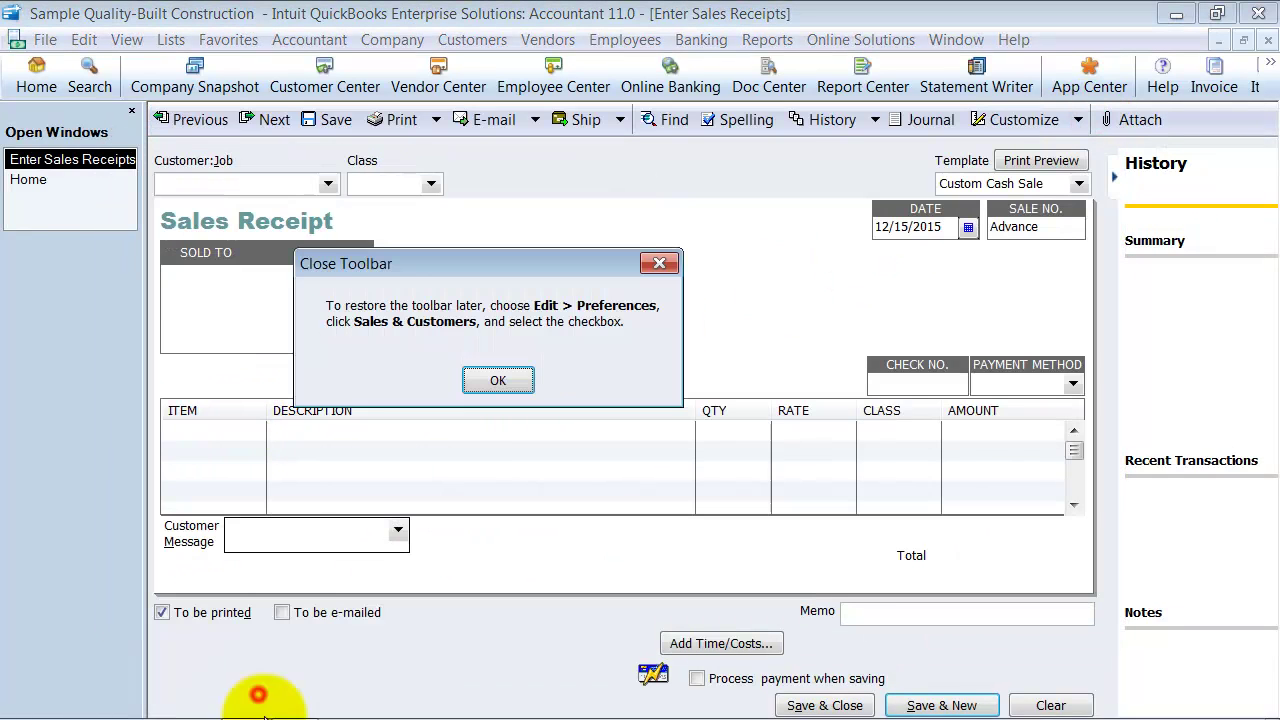
{"action": "left_click", "coordinate": [505, 385]}
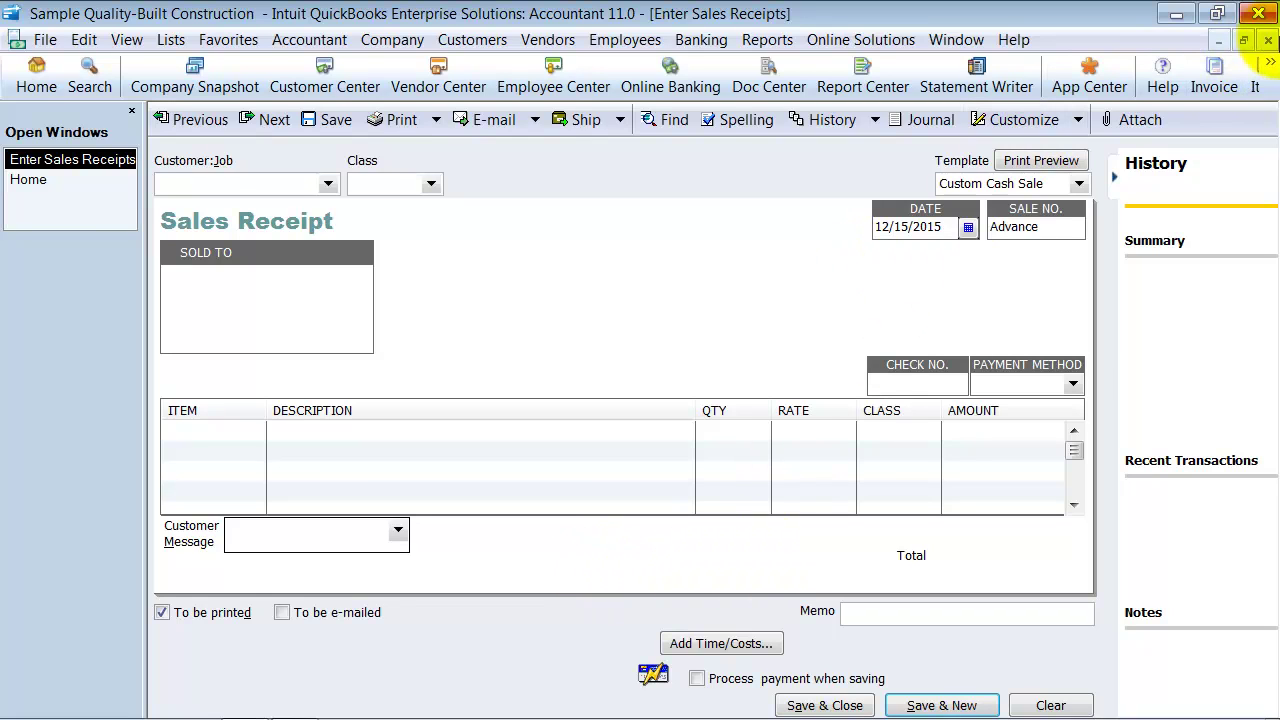
{"action": "left_click", "coordinate": [1267, 40]}
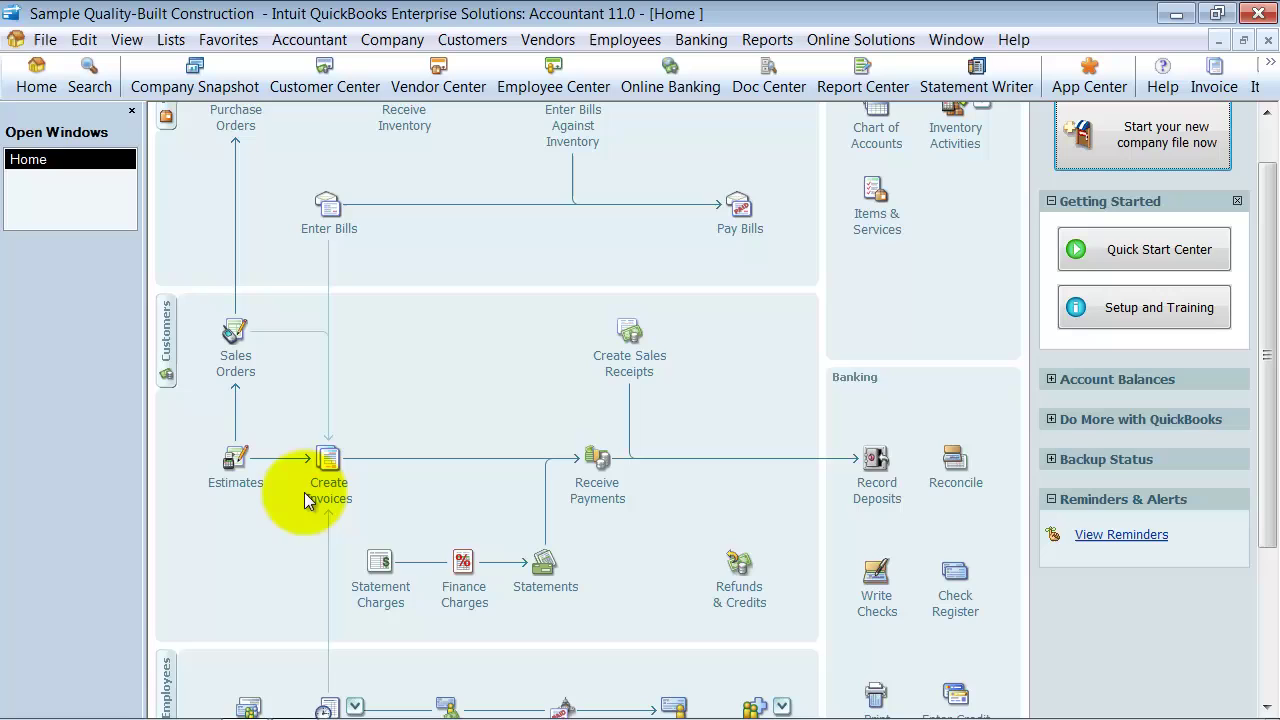